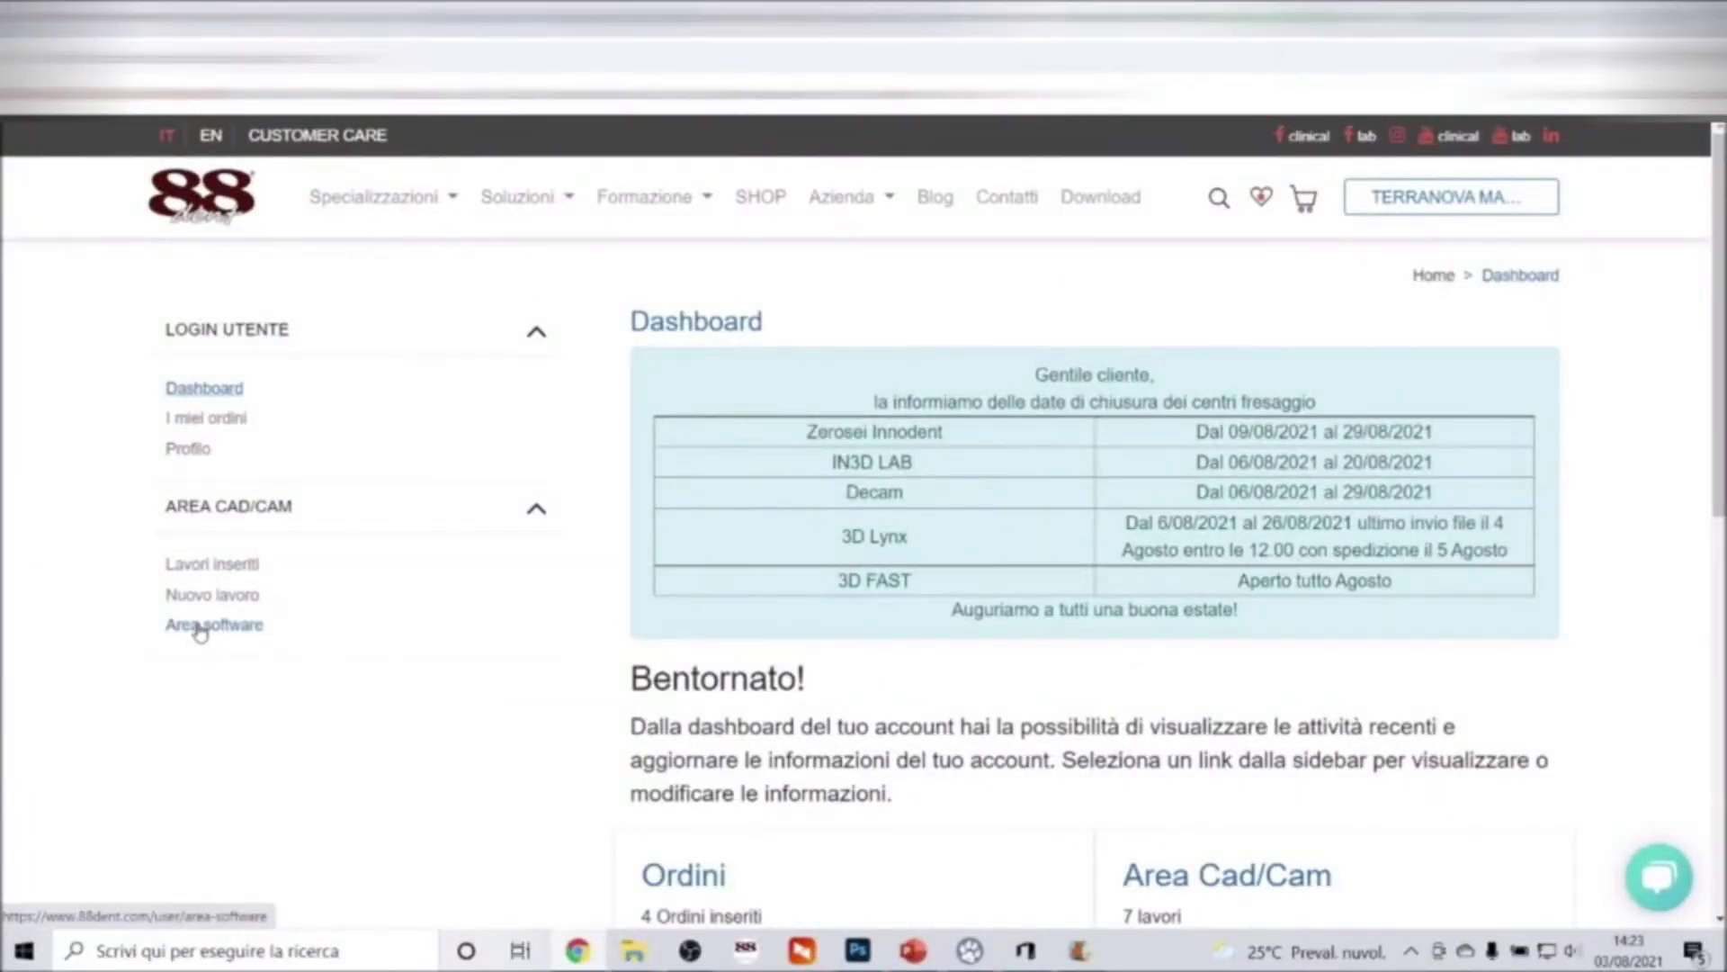
In 88Dent's Area software, copy the password and follow the original implant libraries download link.
{"action": "left_click", "coordinate": [200, 630]}
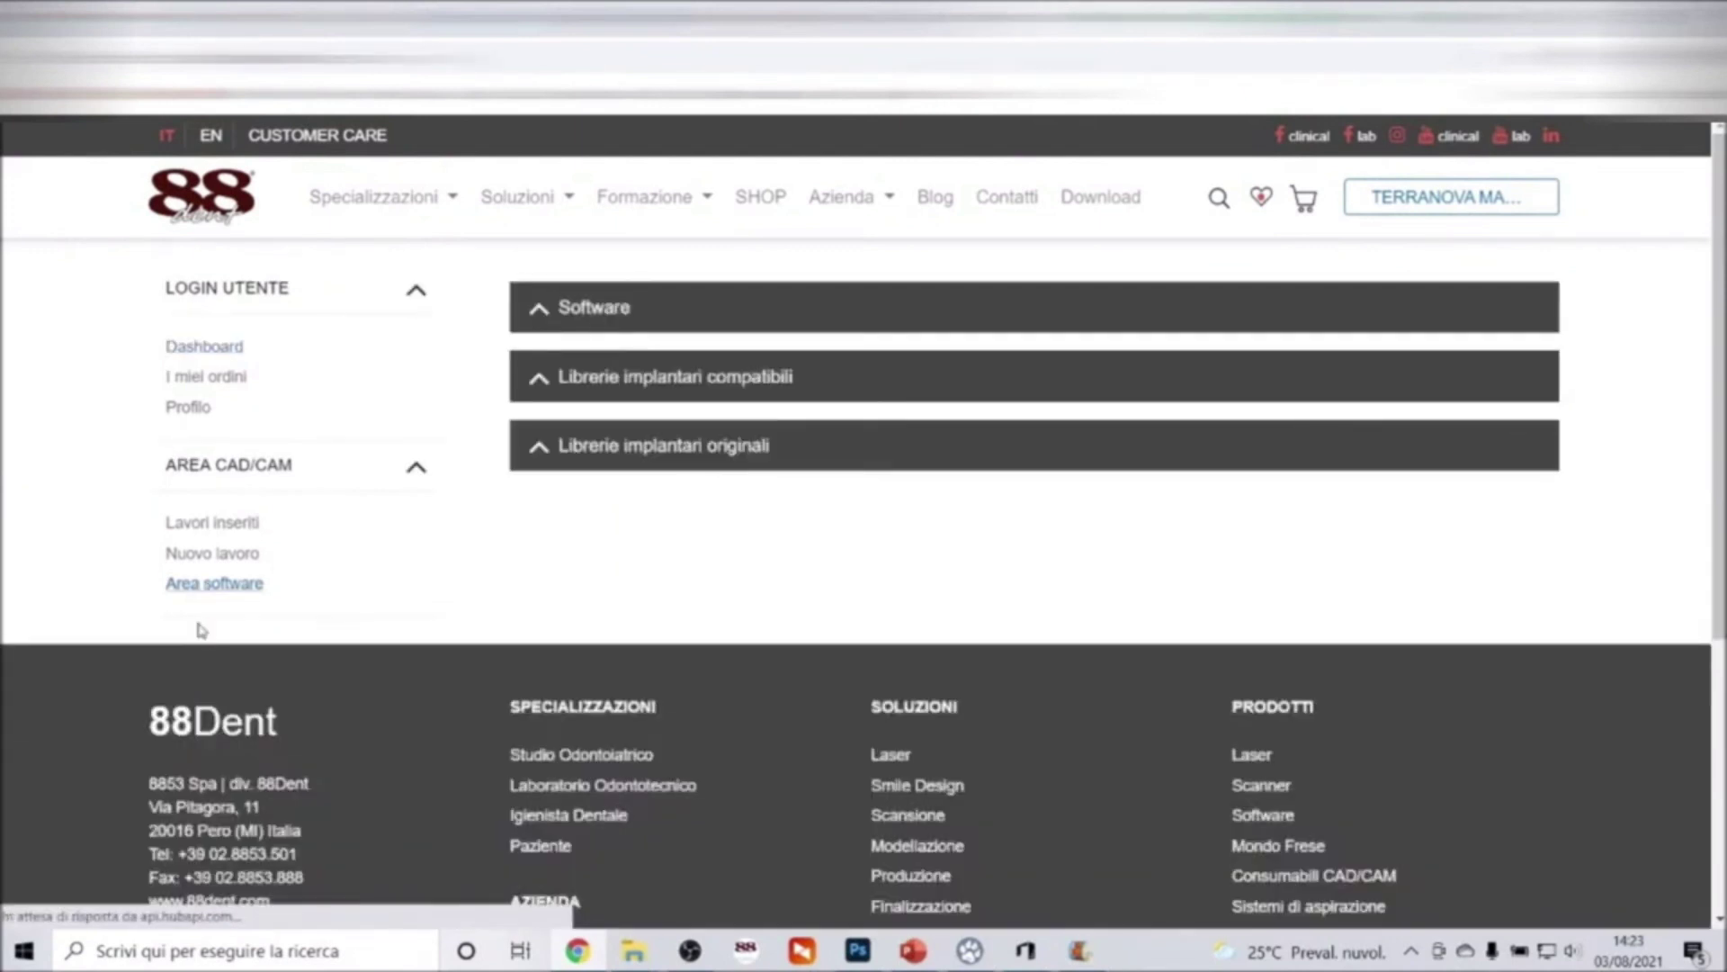
{"action": "left_click", "coordinate": [540, 458]}
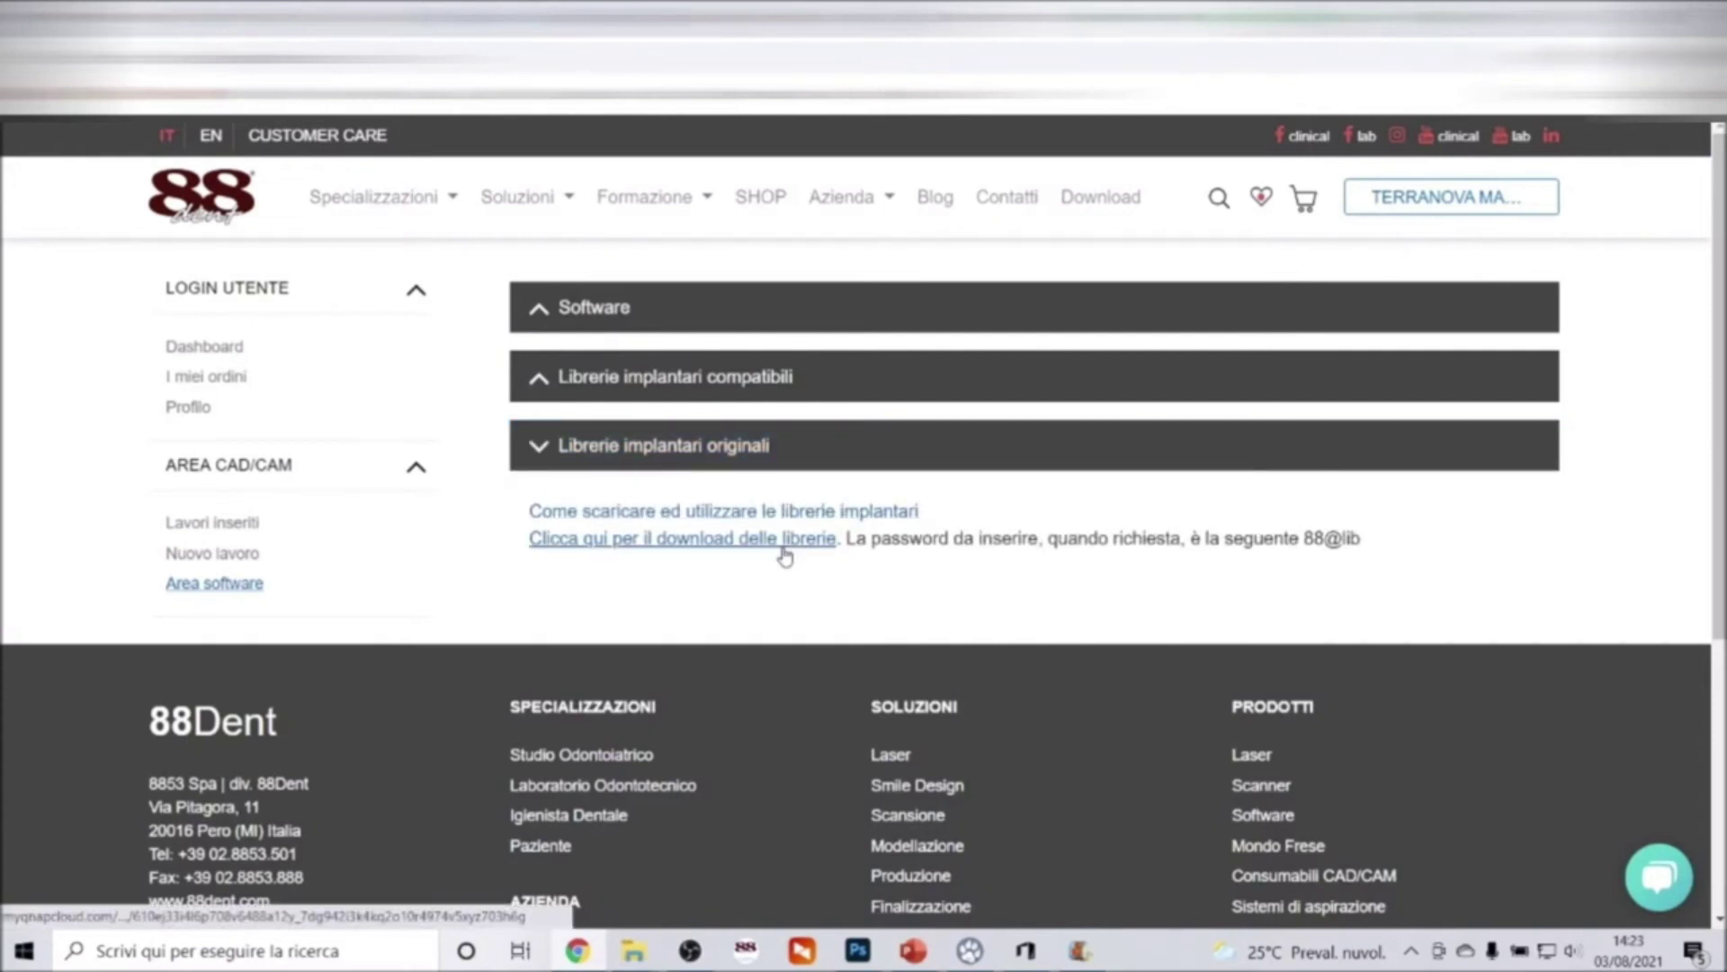
{"action": "left_click_drag", "start_coordinate": [1303, 538], "coordinate": [1360, 538]}
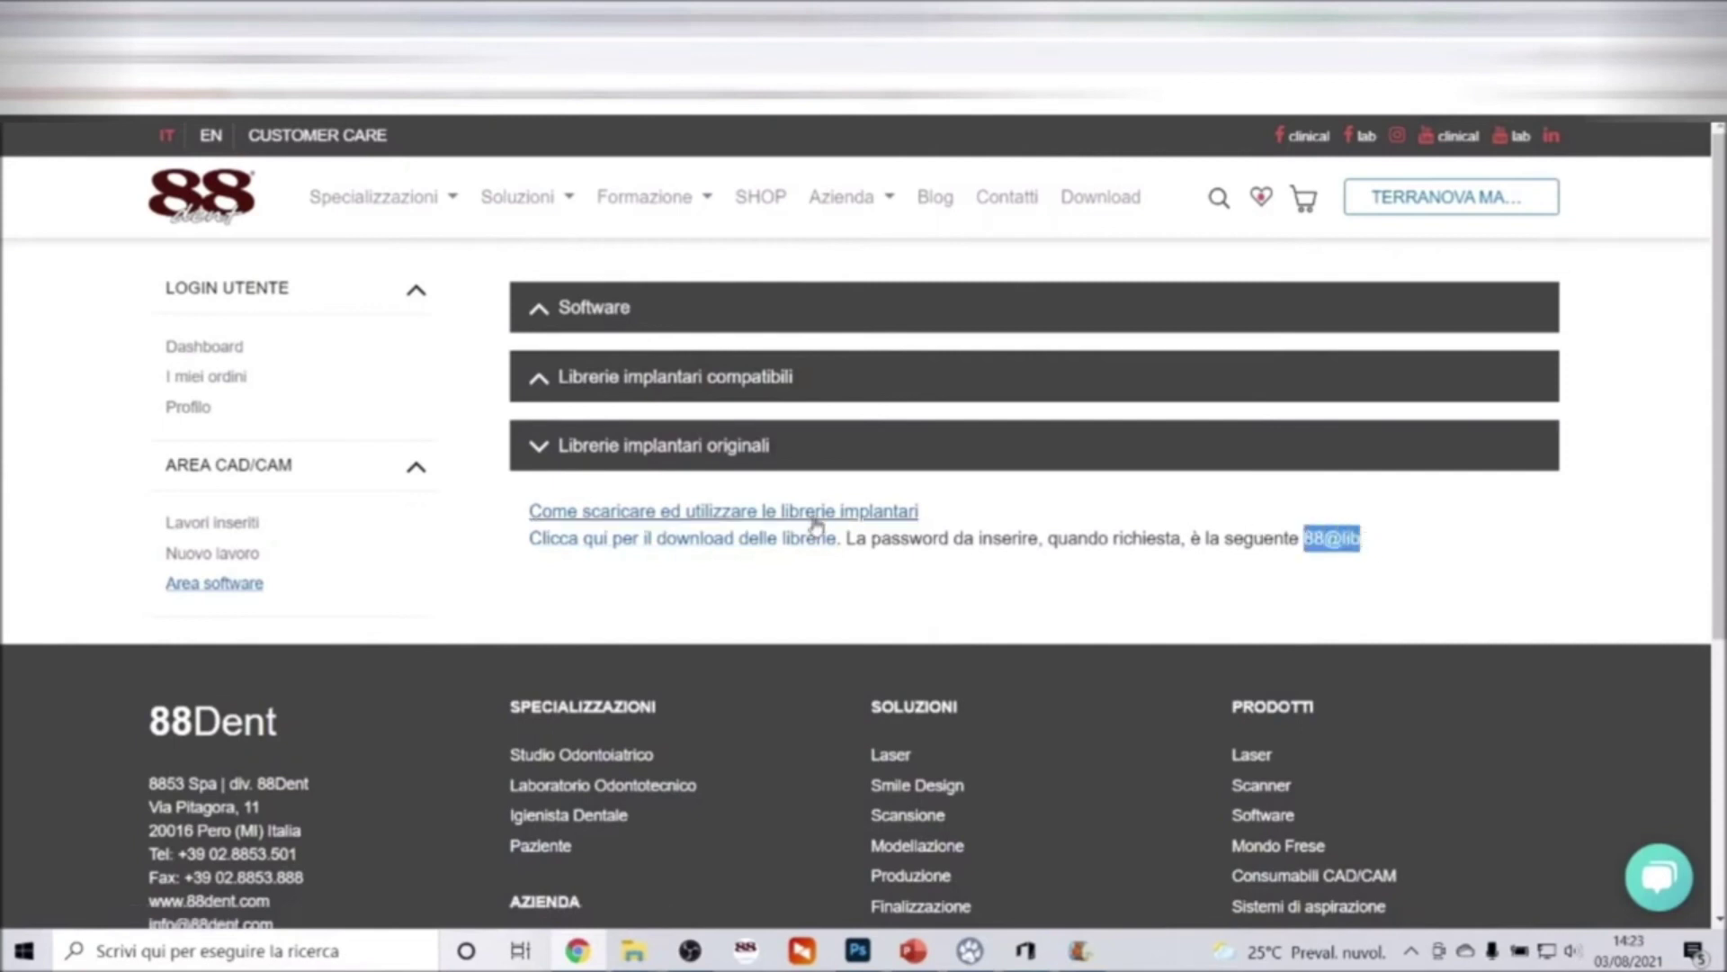
{"action": "left_click", "coordinate": [695, 540]}
Unlock the myQNAPcloud share with the saved password and open Librerie_Implantari_Originali.
{"action": "left_click", "coordinate": [718, 375]}
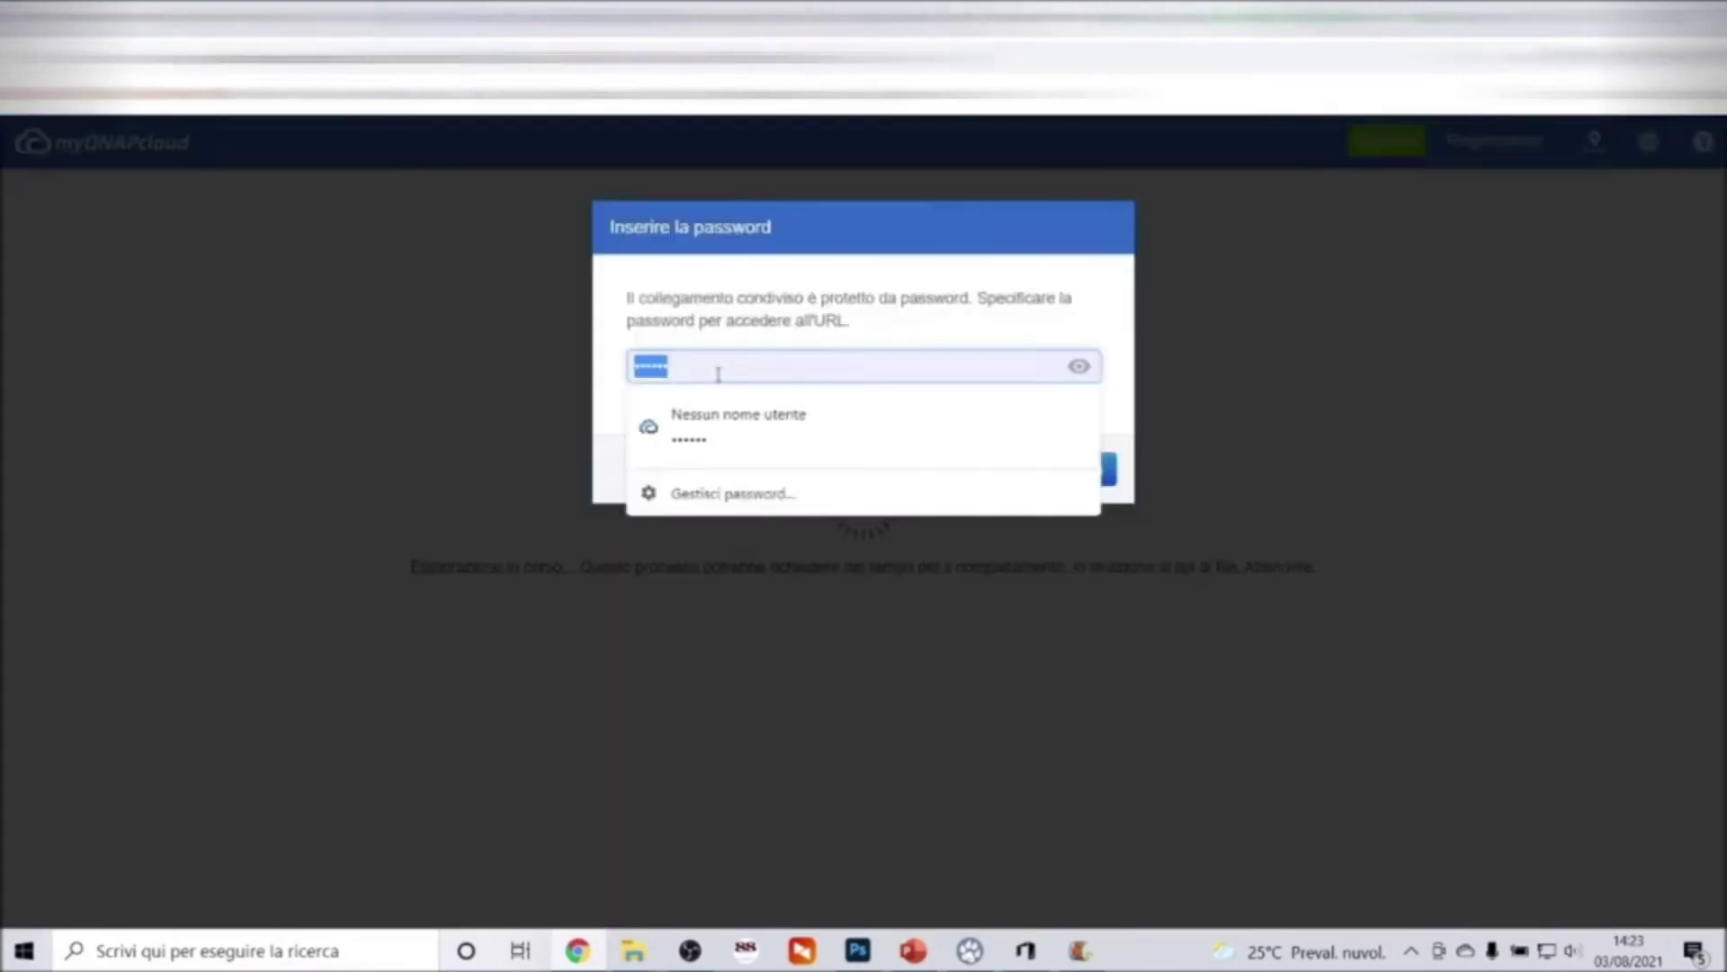
{"action": "left_click", "coordinate": [718, 374]}
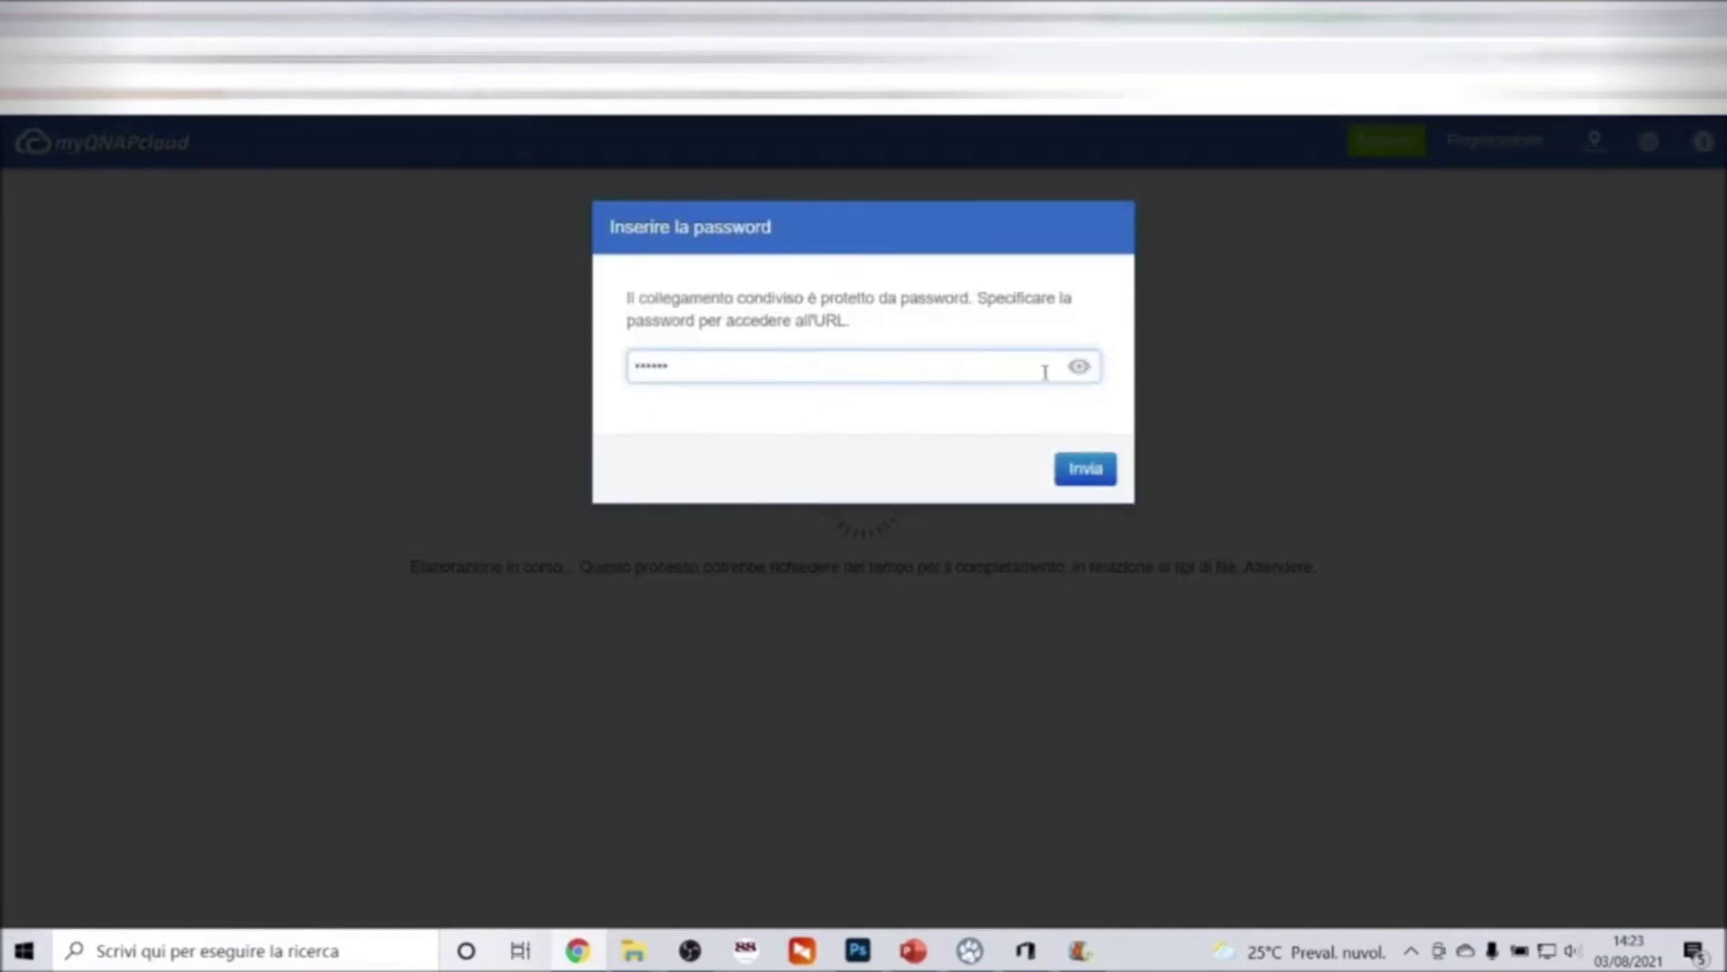
{"action": "left_click", "coordinate": [1078, 367]}
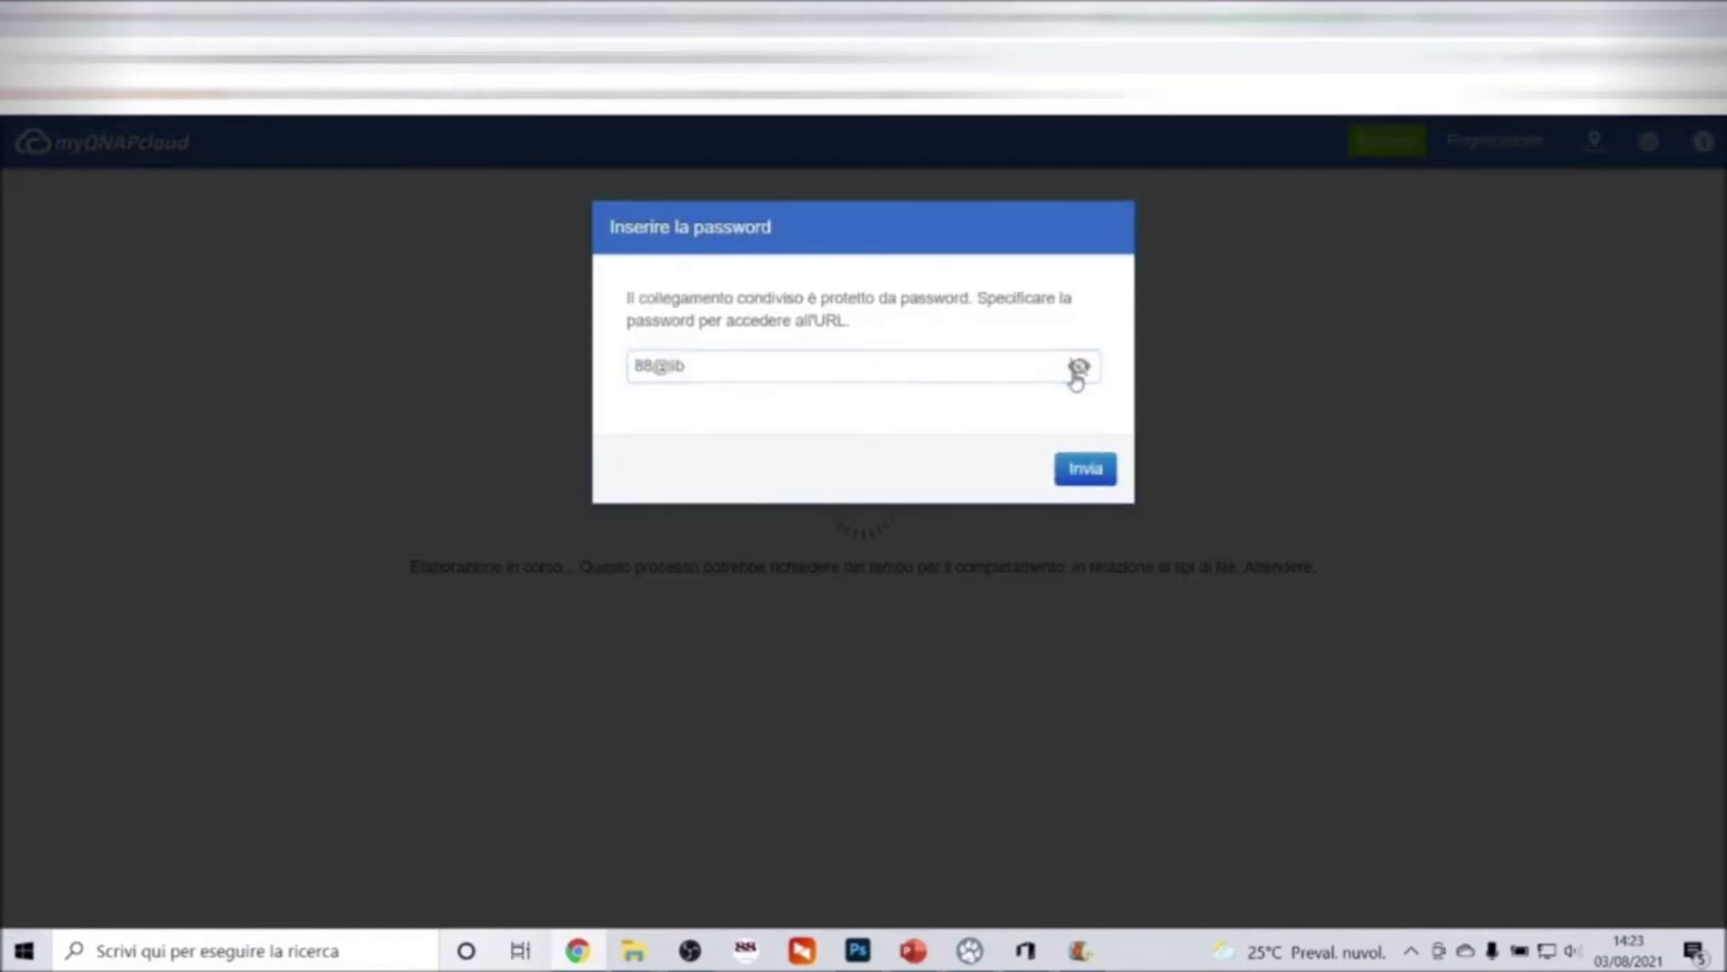
{"action": "left_click", "coordinate": [1085, 468]}
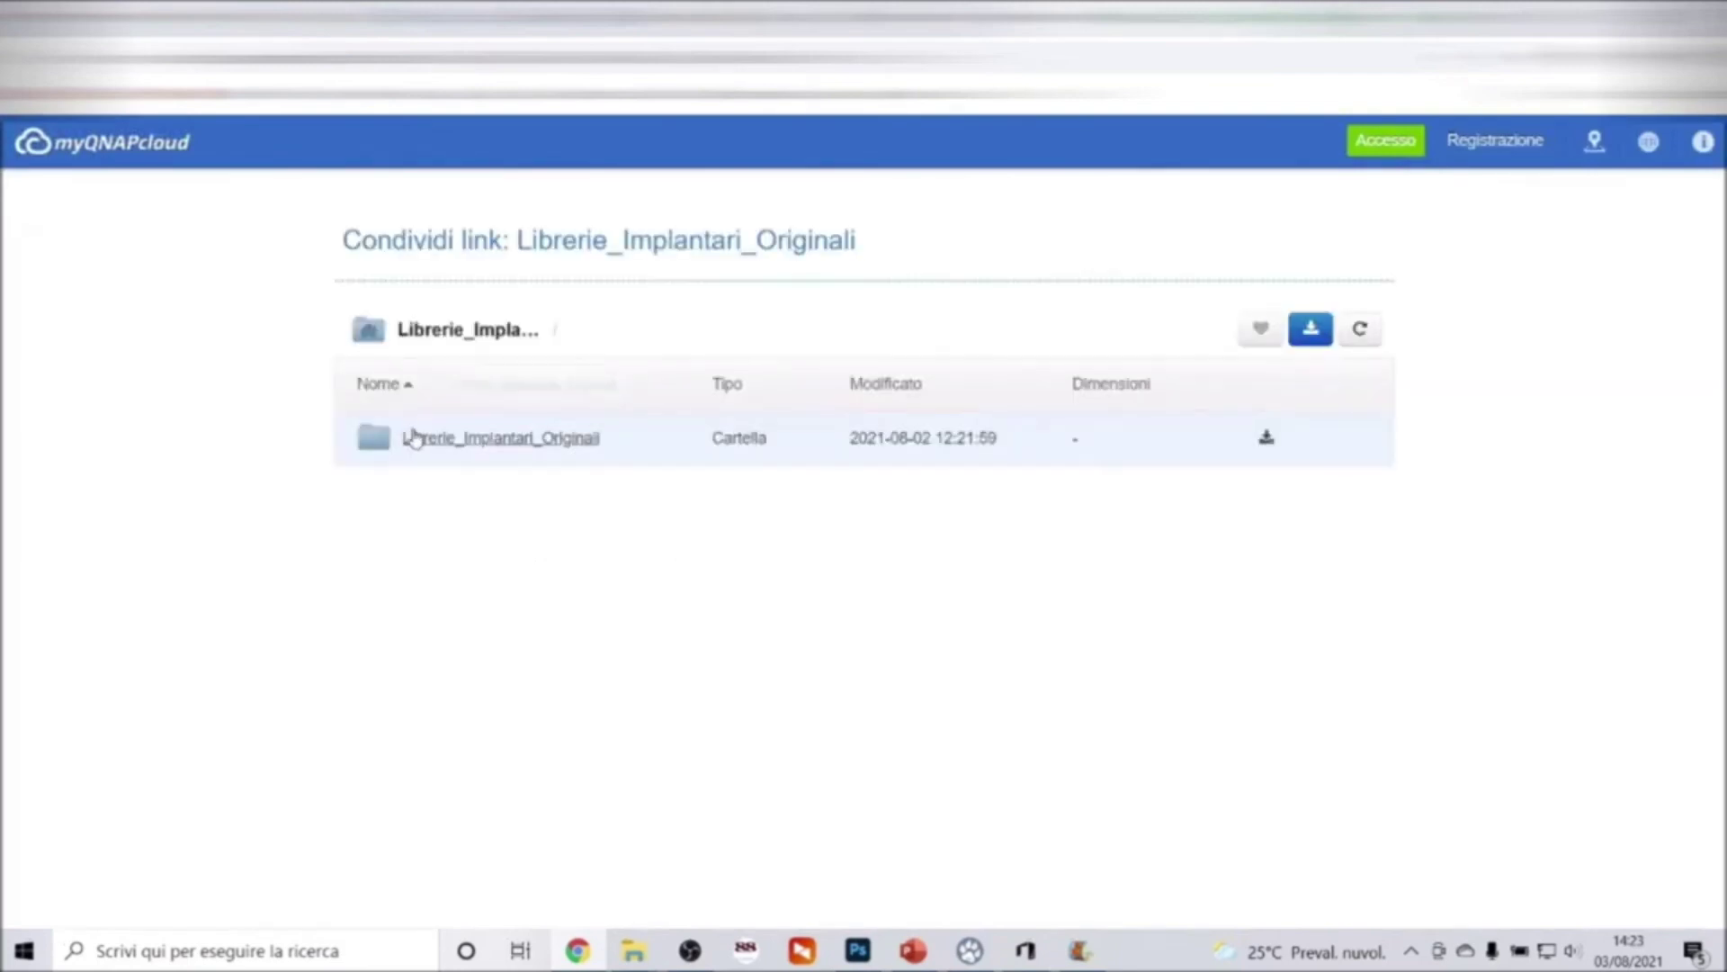
{"action": "left_click", "coordinate": [414, 445]}
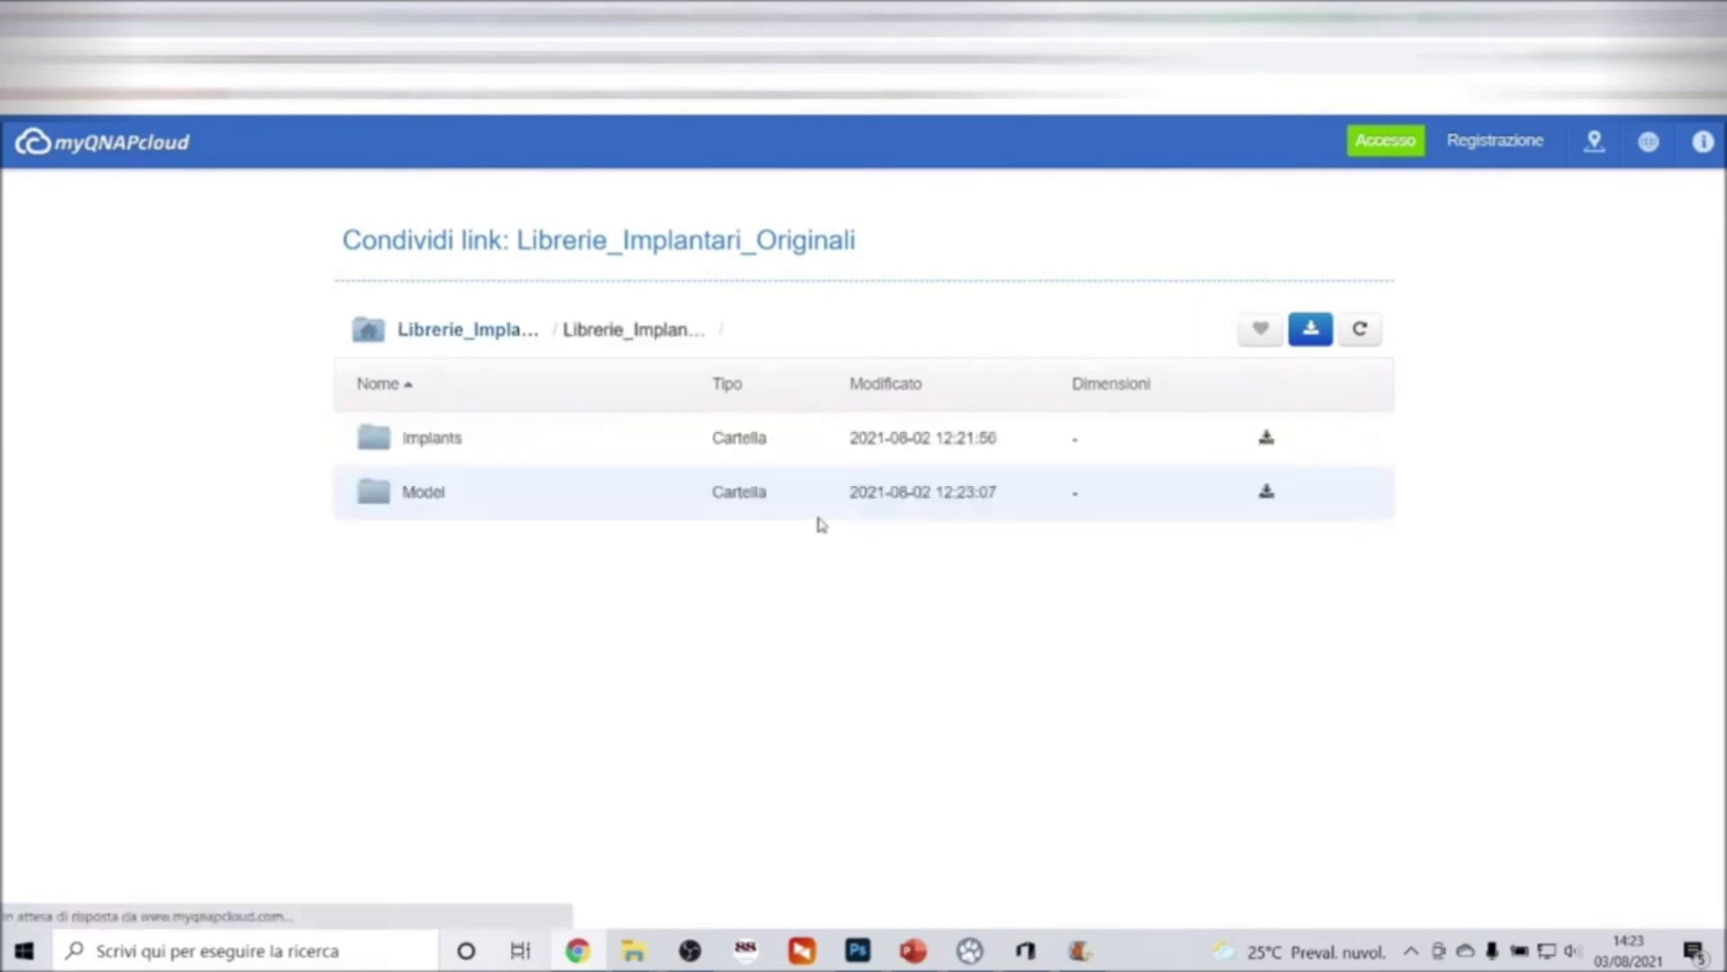
Download the Alpha-Bio.zip implant library from the share's Implants folder.
{"action": "left_click", "coordinate": [432, 439]}
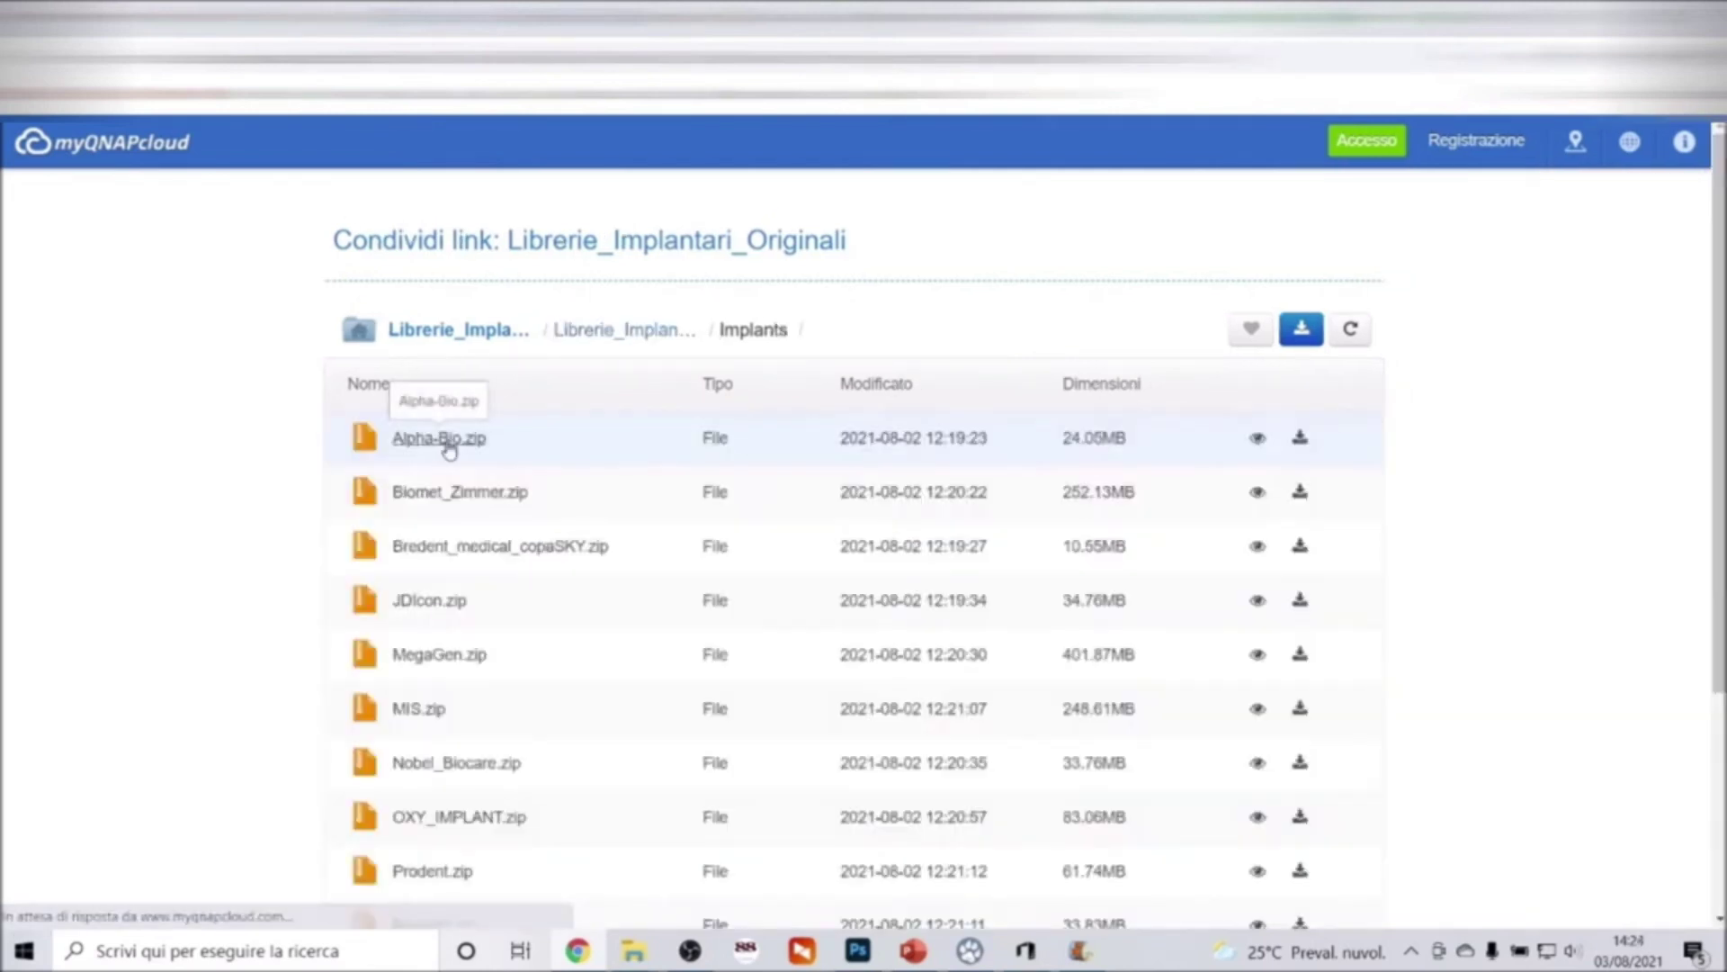
{"action": "scroll", "coordinate": [743, 592], "scroll_direction": "down", "scroll_amount": 1}
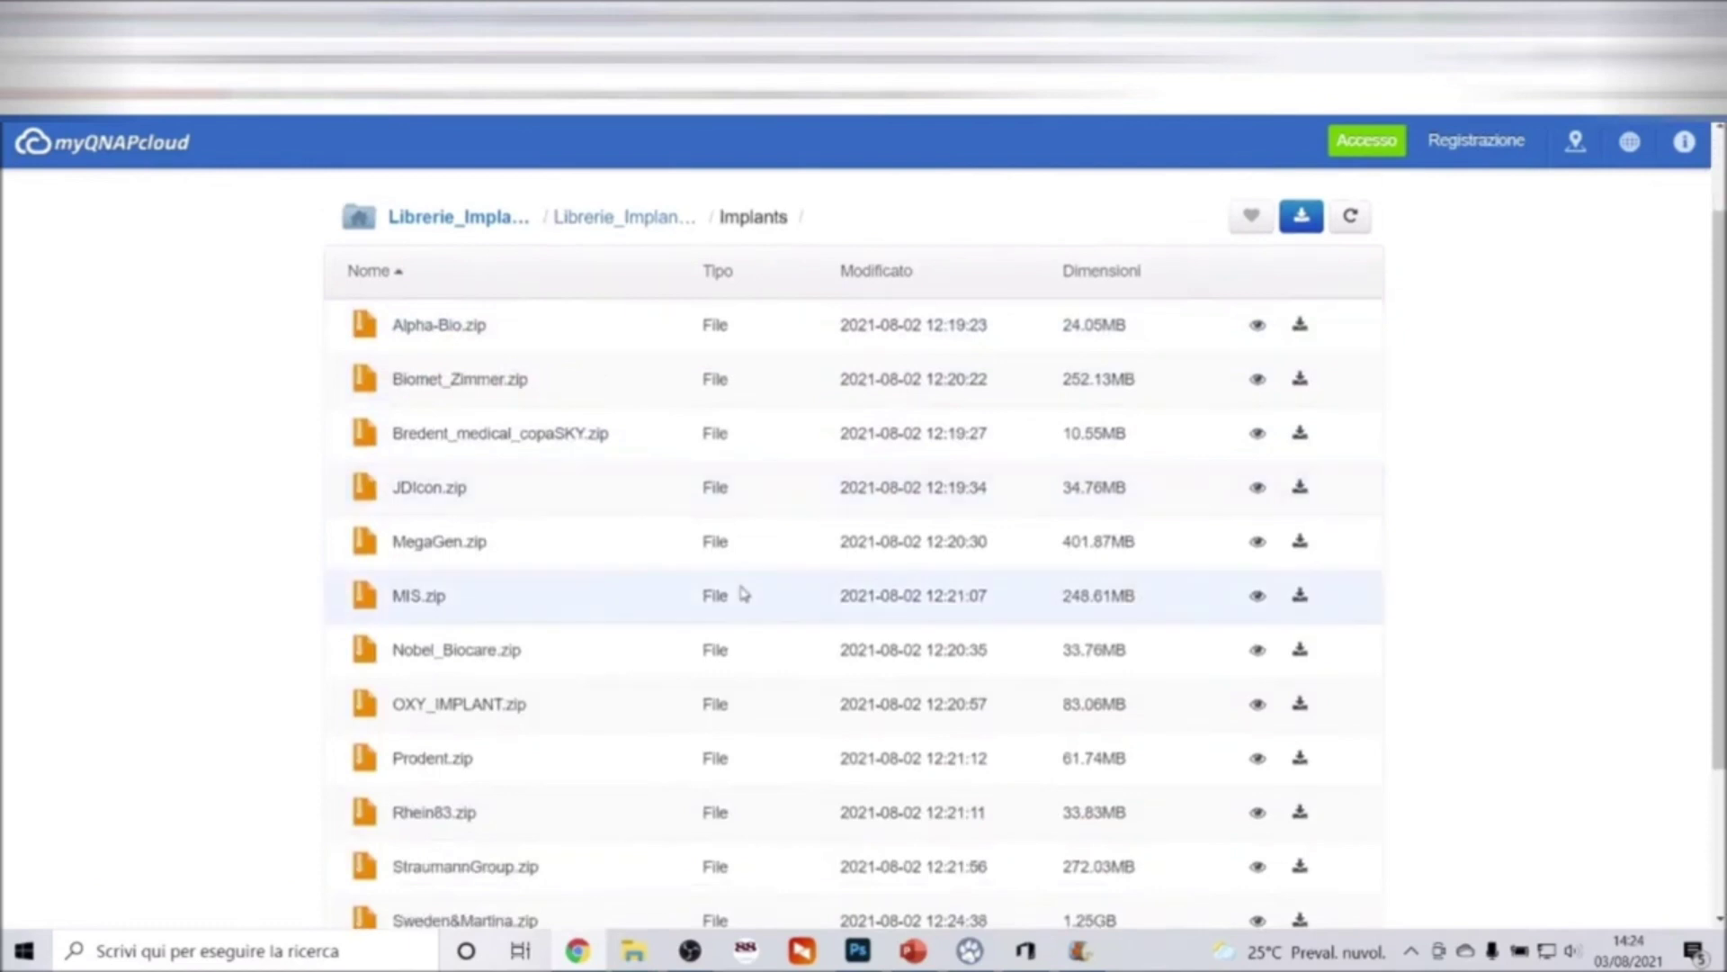
{"action": "scroll", "coordinate": [744, 592], "scroll_direction": "down", "scroll_amount": 2}
{"action": "scroll", "coordinate": [743, 592], "scroll_direction": "down", "scroll_amount": 1}
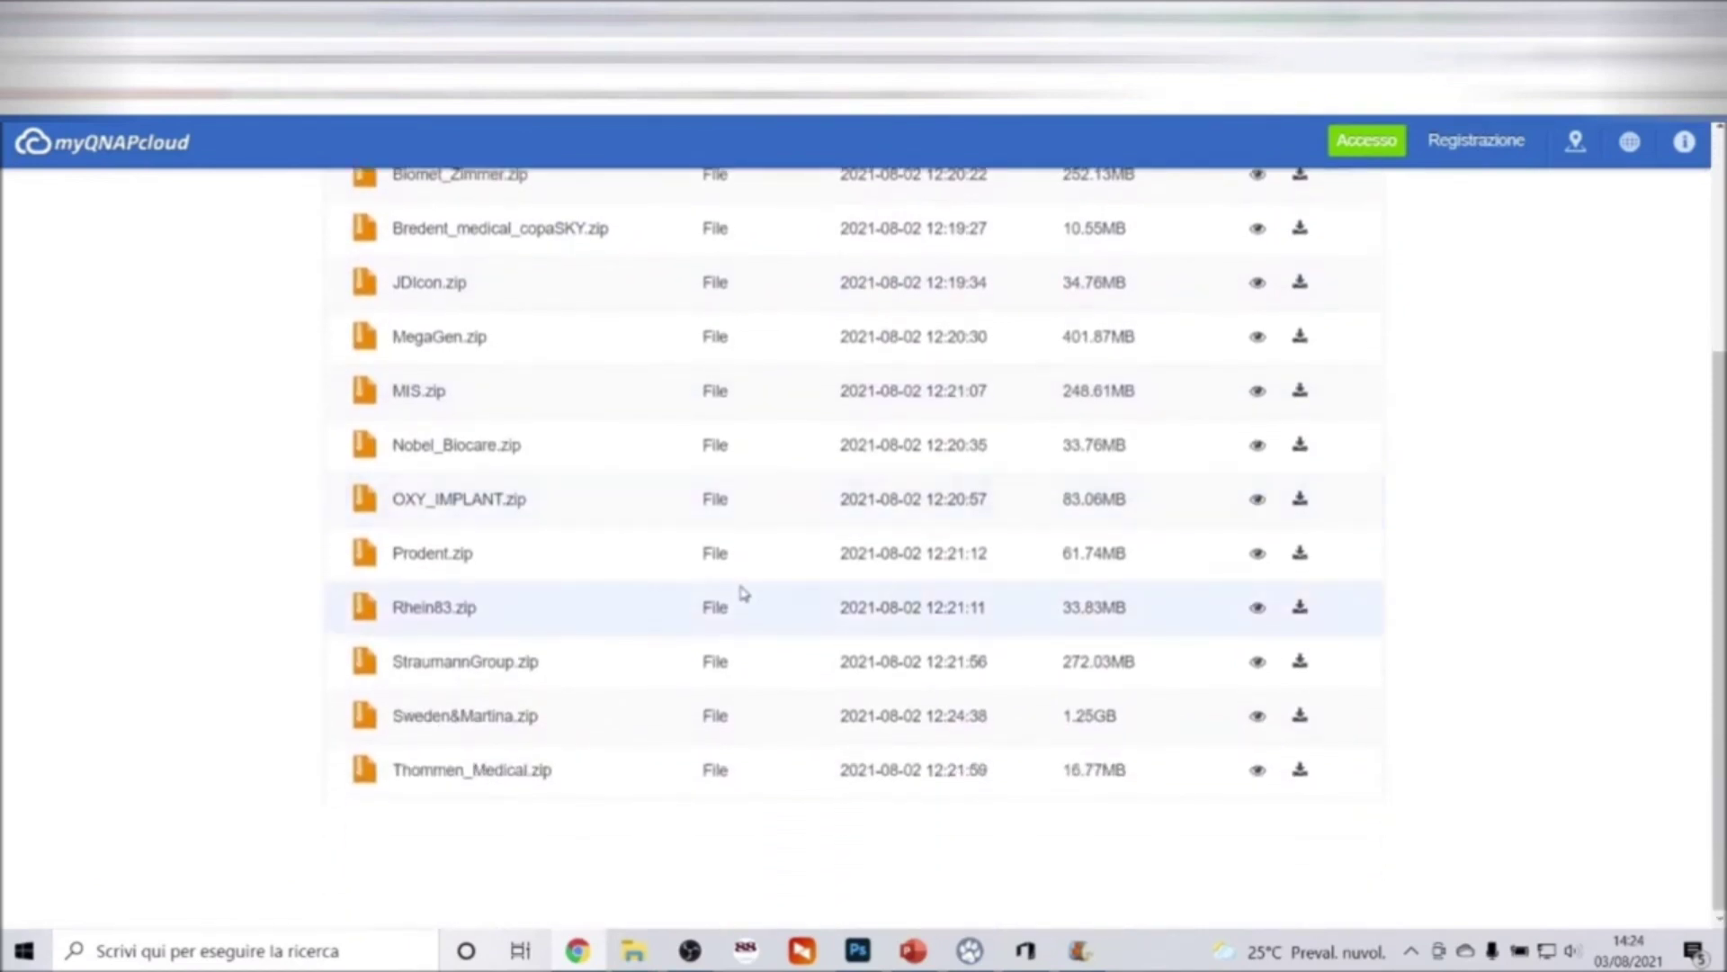
{"action": "scroll", "coordinate": [743, 592], "scroll_direction": "up", "scroll_amount": 1}
{"action": "scroll", "coordinate": [743, 592], "scroll_direction": "up", "scroll_amount": 2}
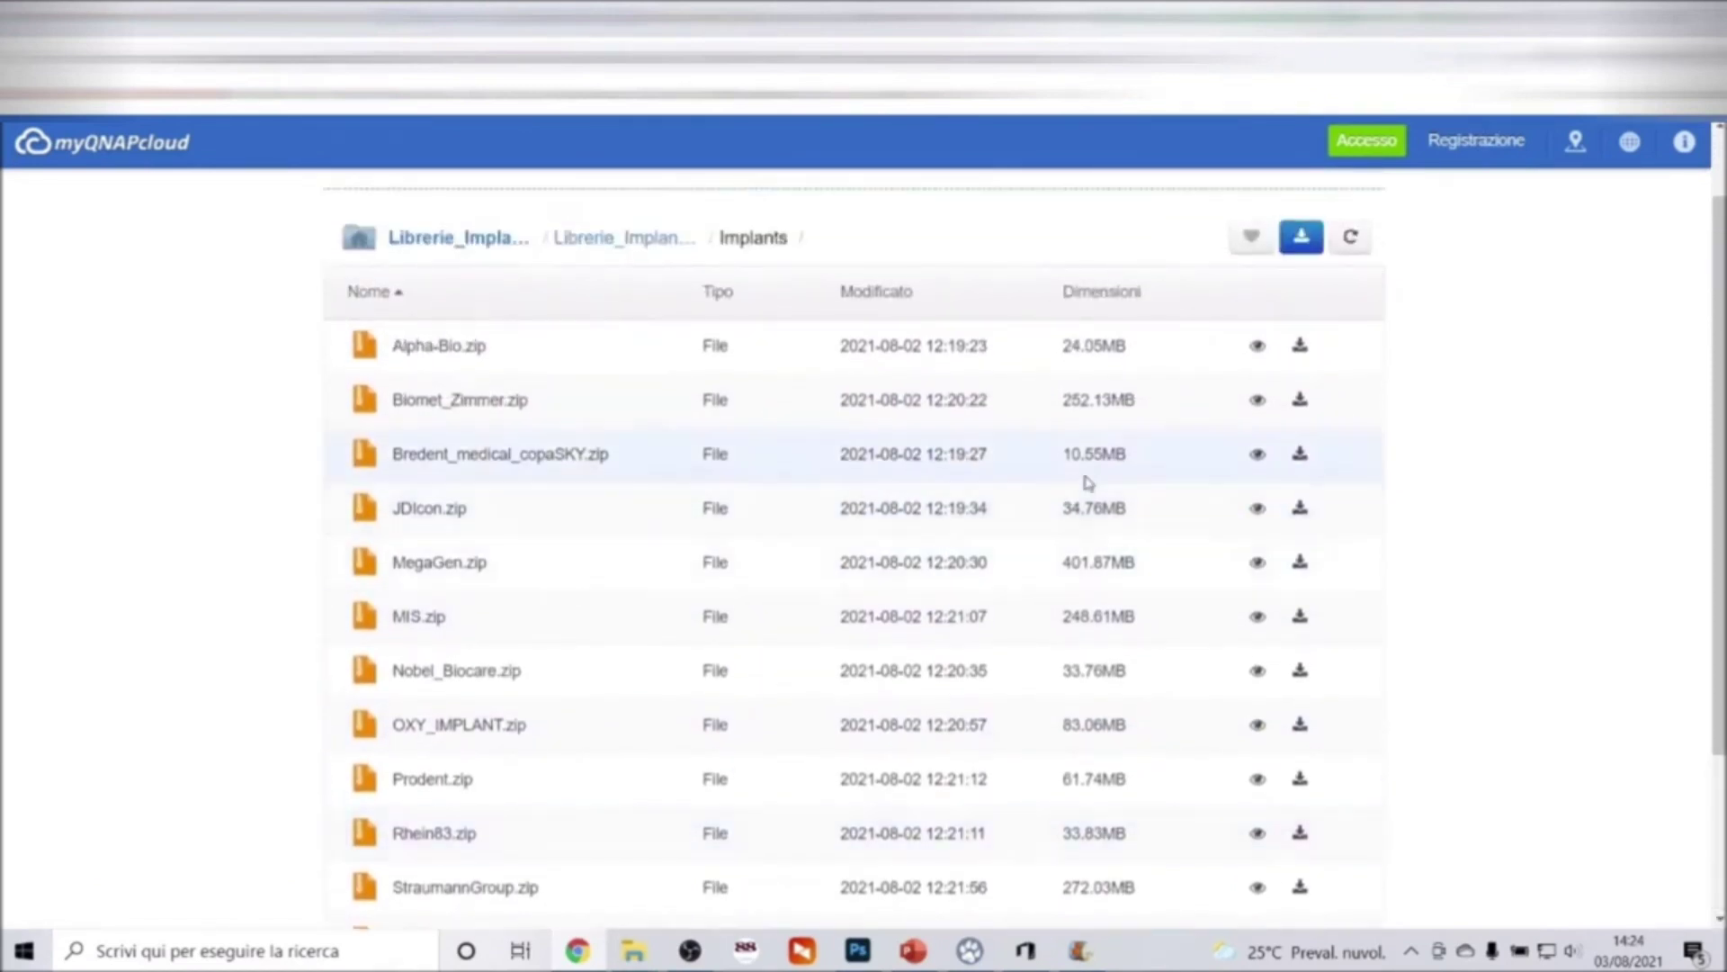
{"action": "left_click", "coordinate": [1300, 348]}
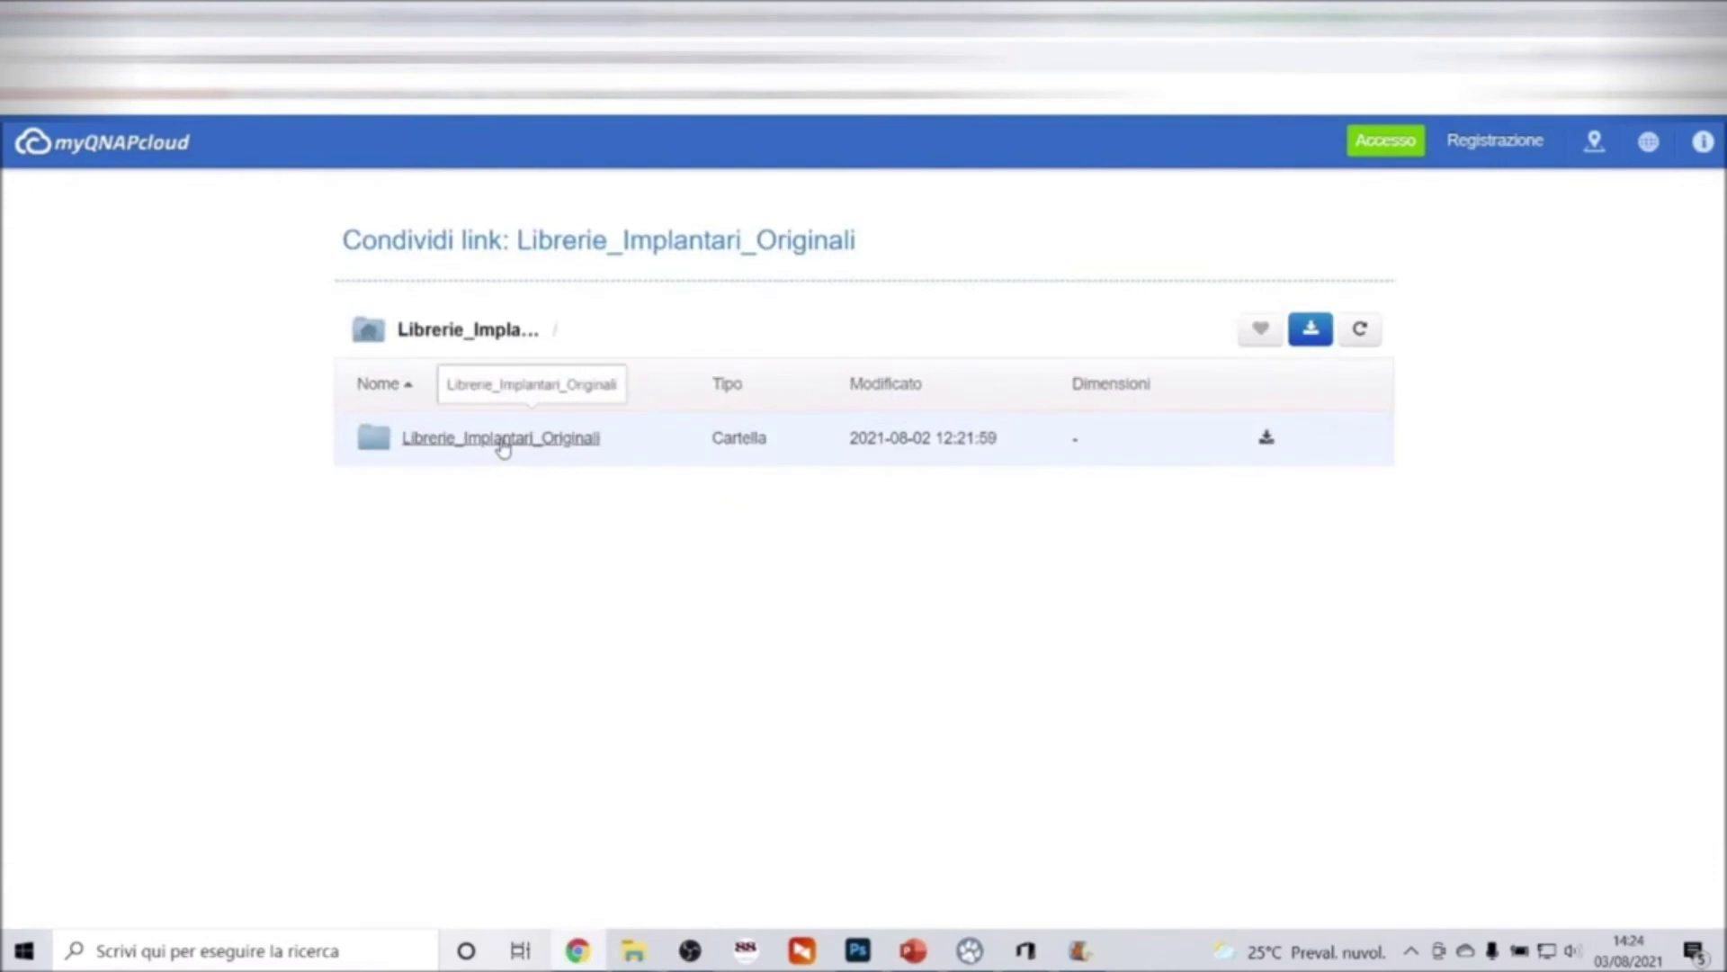
Download the Alpha-Bio.zip model library from Librerie_Implantari_Originali's Model folder.
{"action": "left_click", "coordinate": [503, 440]}
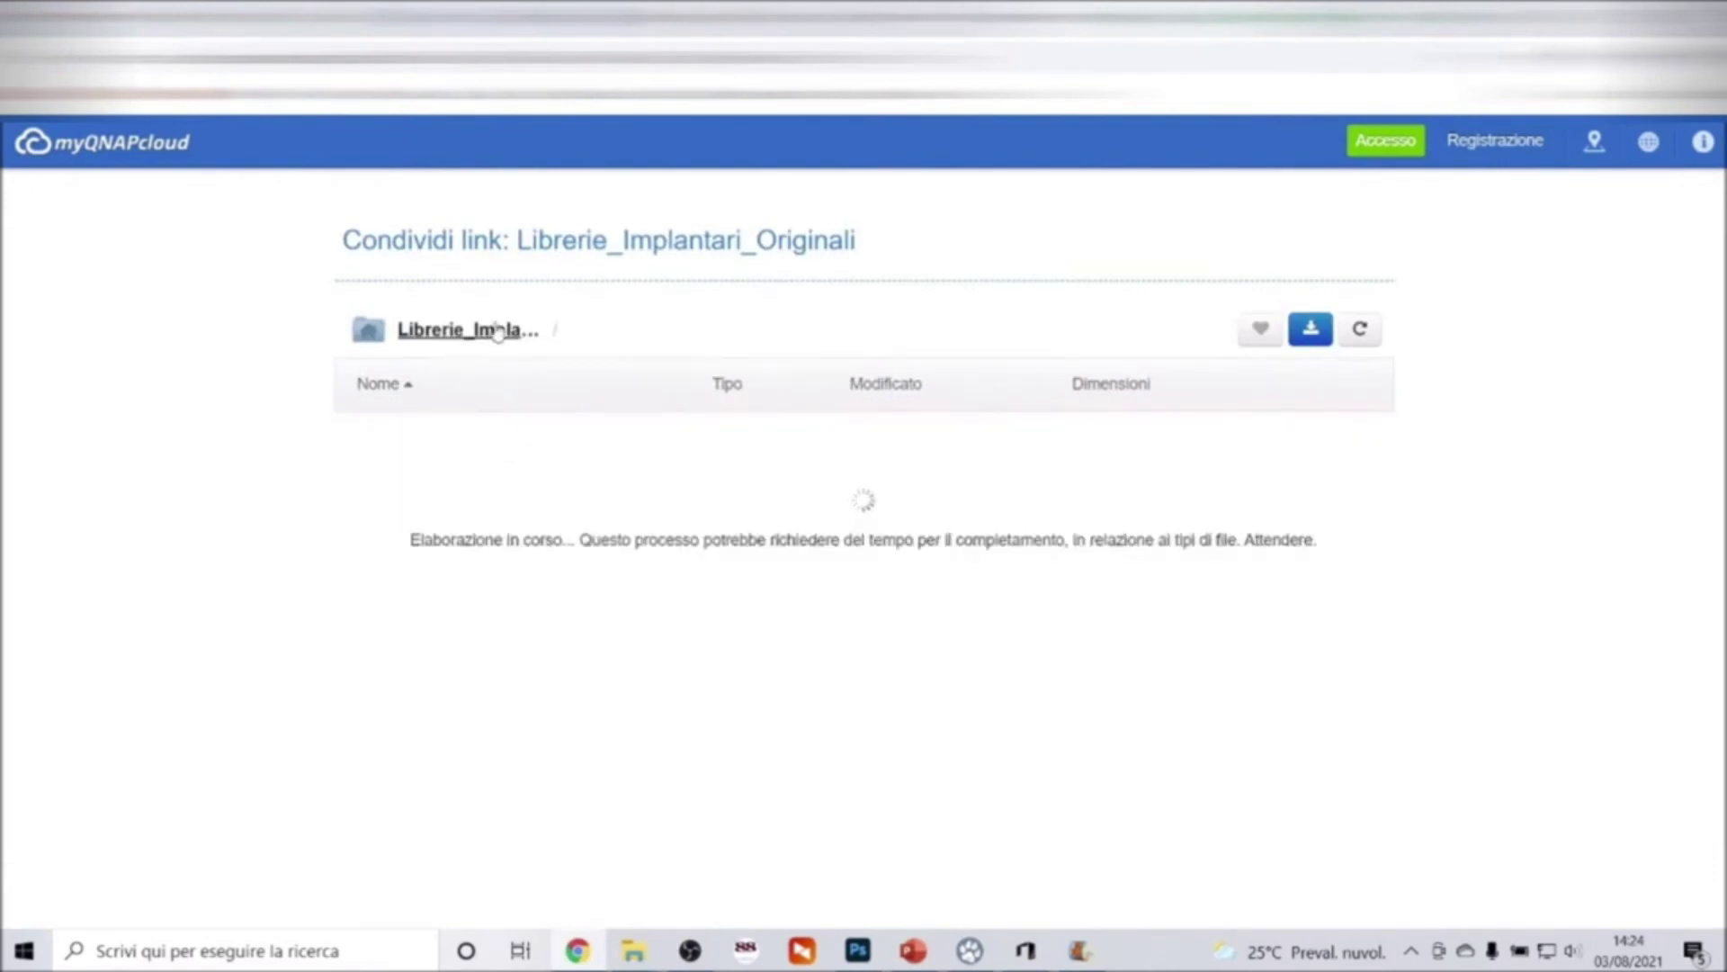
{"action": "left_click", "coordinate": [497, 333]}
{"action": "left_click", "coordinate": [423, 498]}
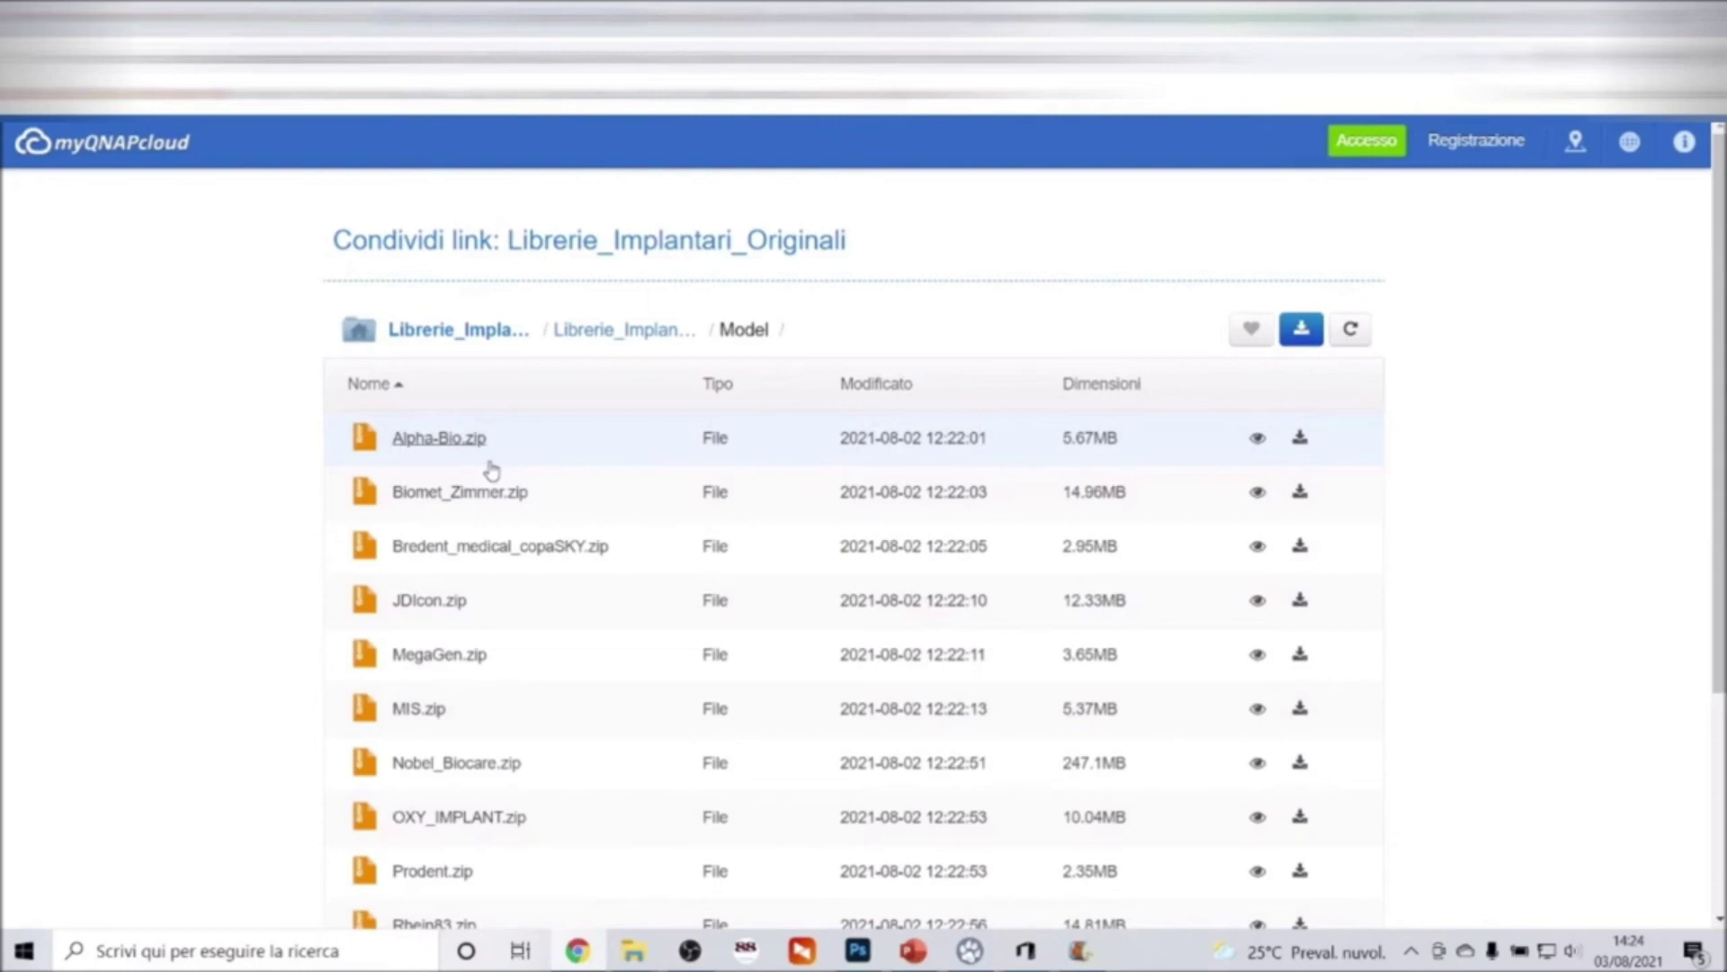
{"action": "left_click", "coordinate": [1300, 438]}
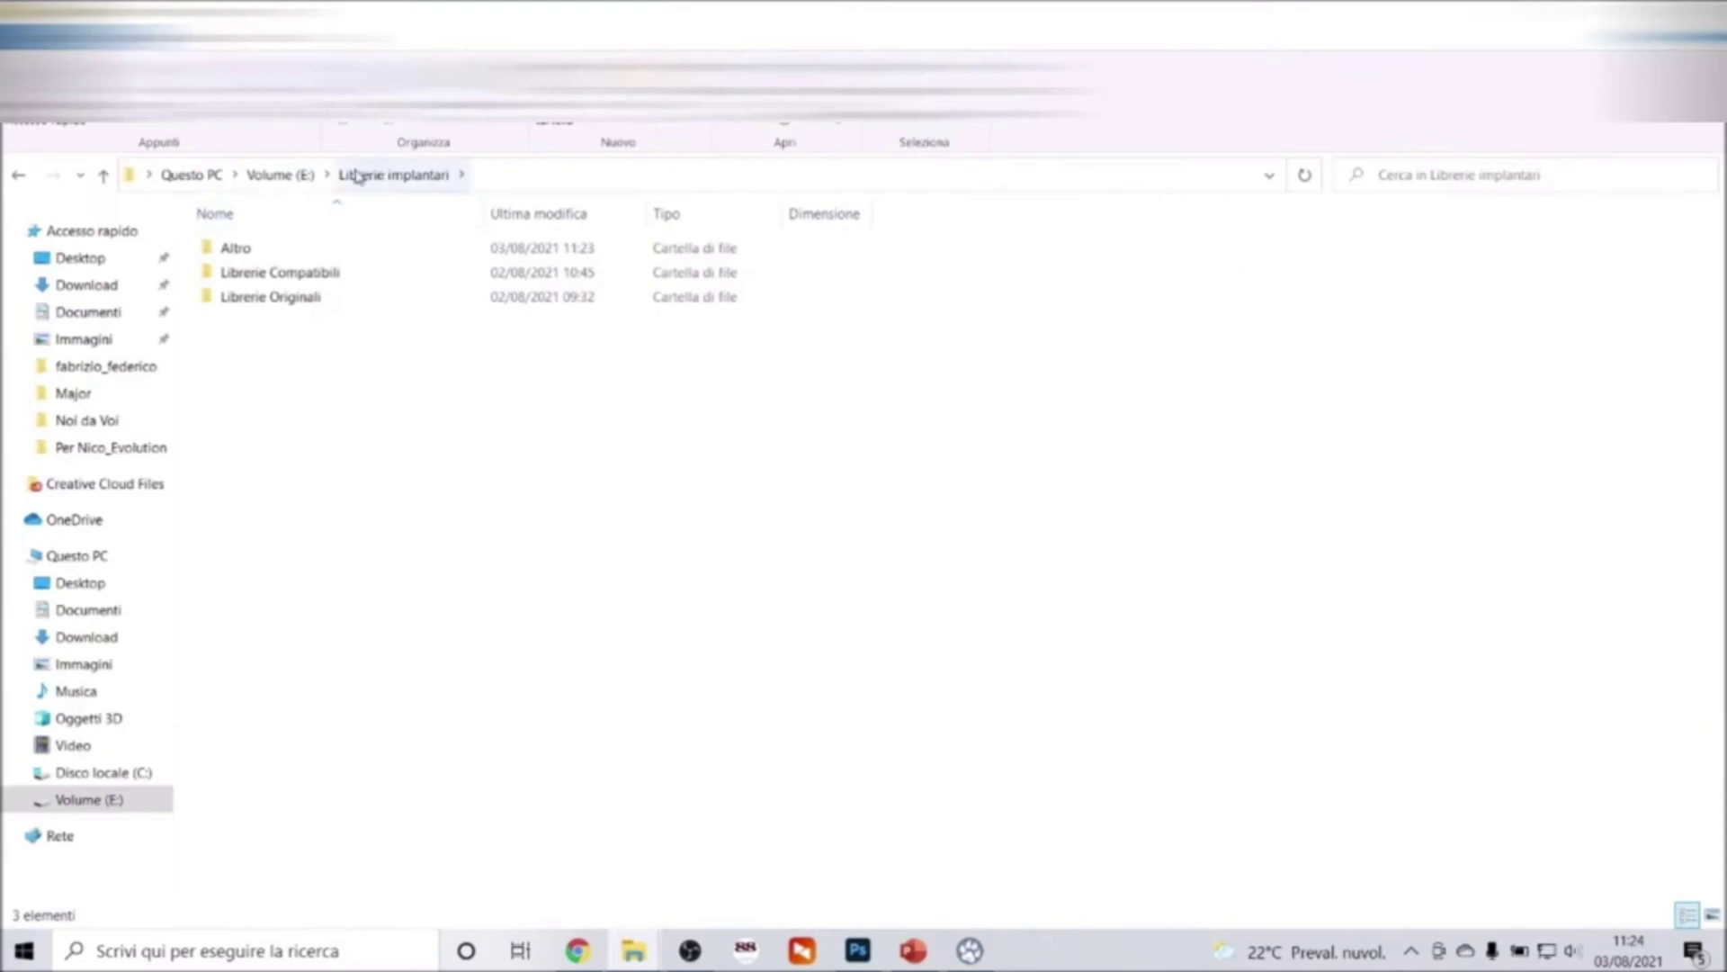
Extract Alpha-Bio.zip inside Librerie Originali\Implants and return to the Implants listing.
{"action": "double_click", "coordinate": [282, 300]}
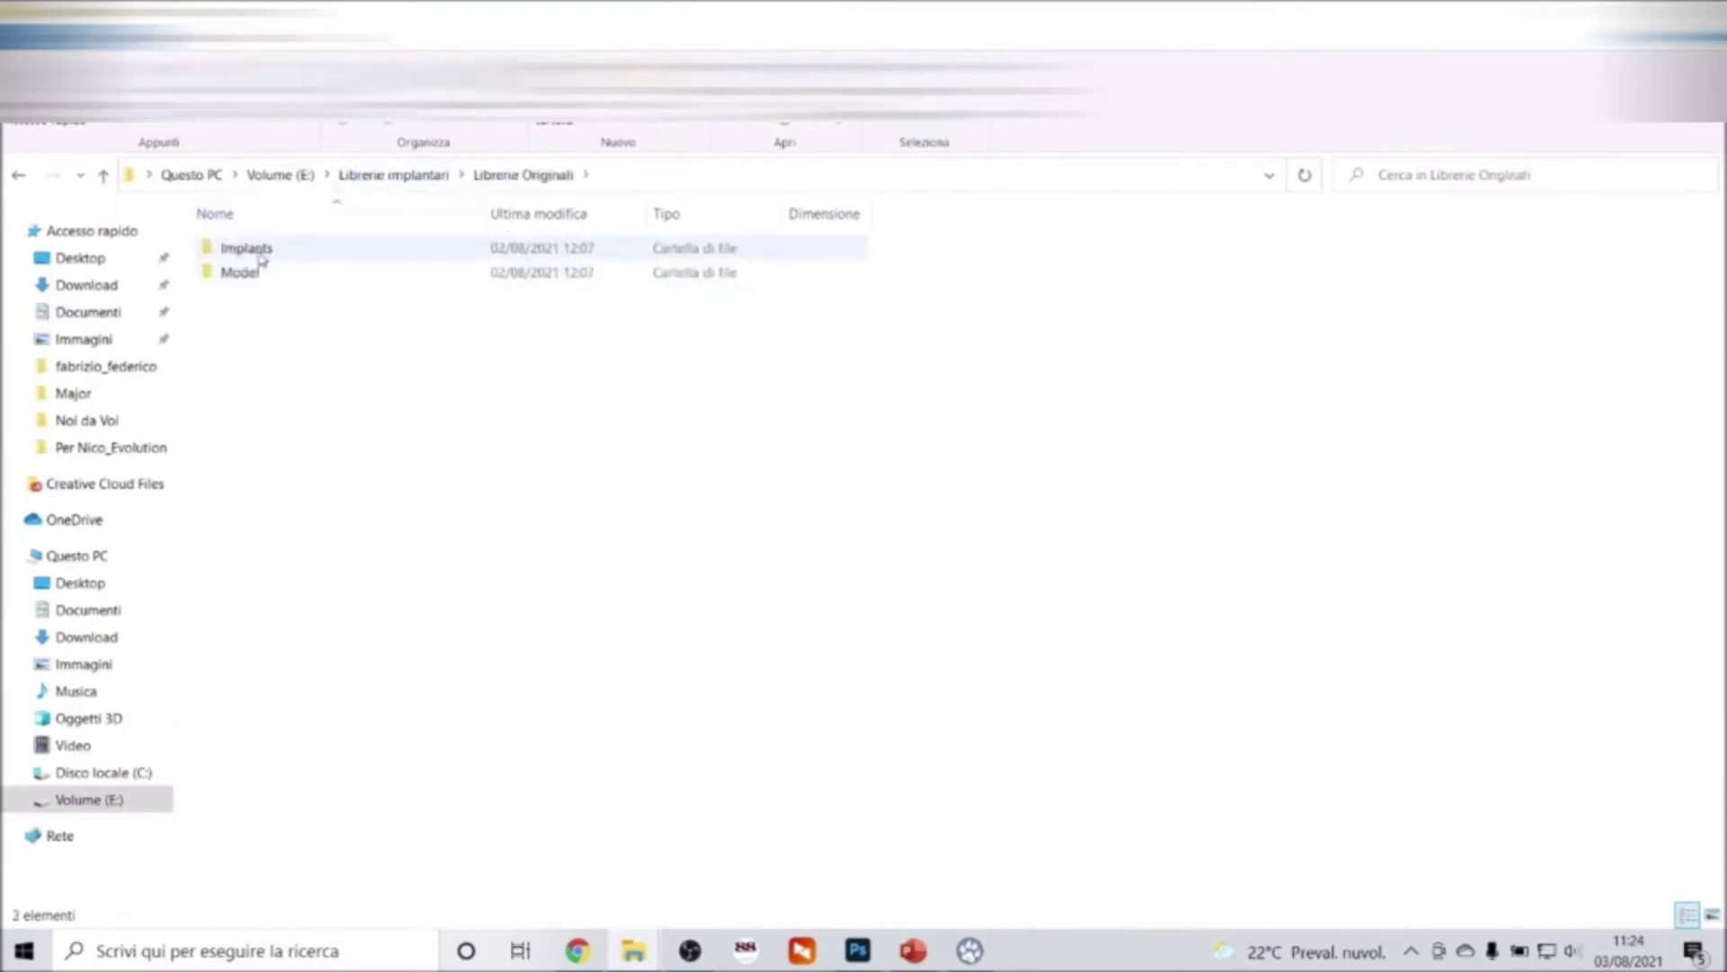
{"action": "double_click", "coordinate": [261, 256]}
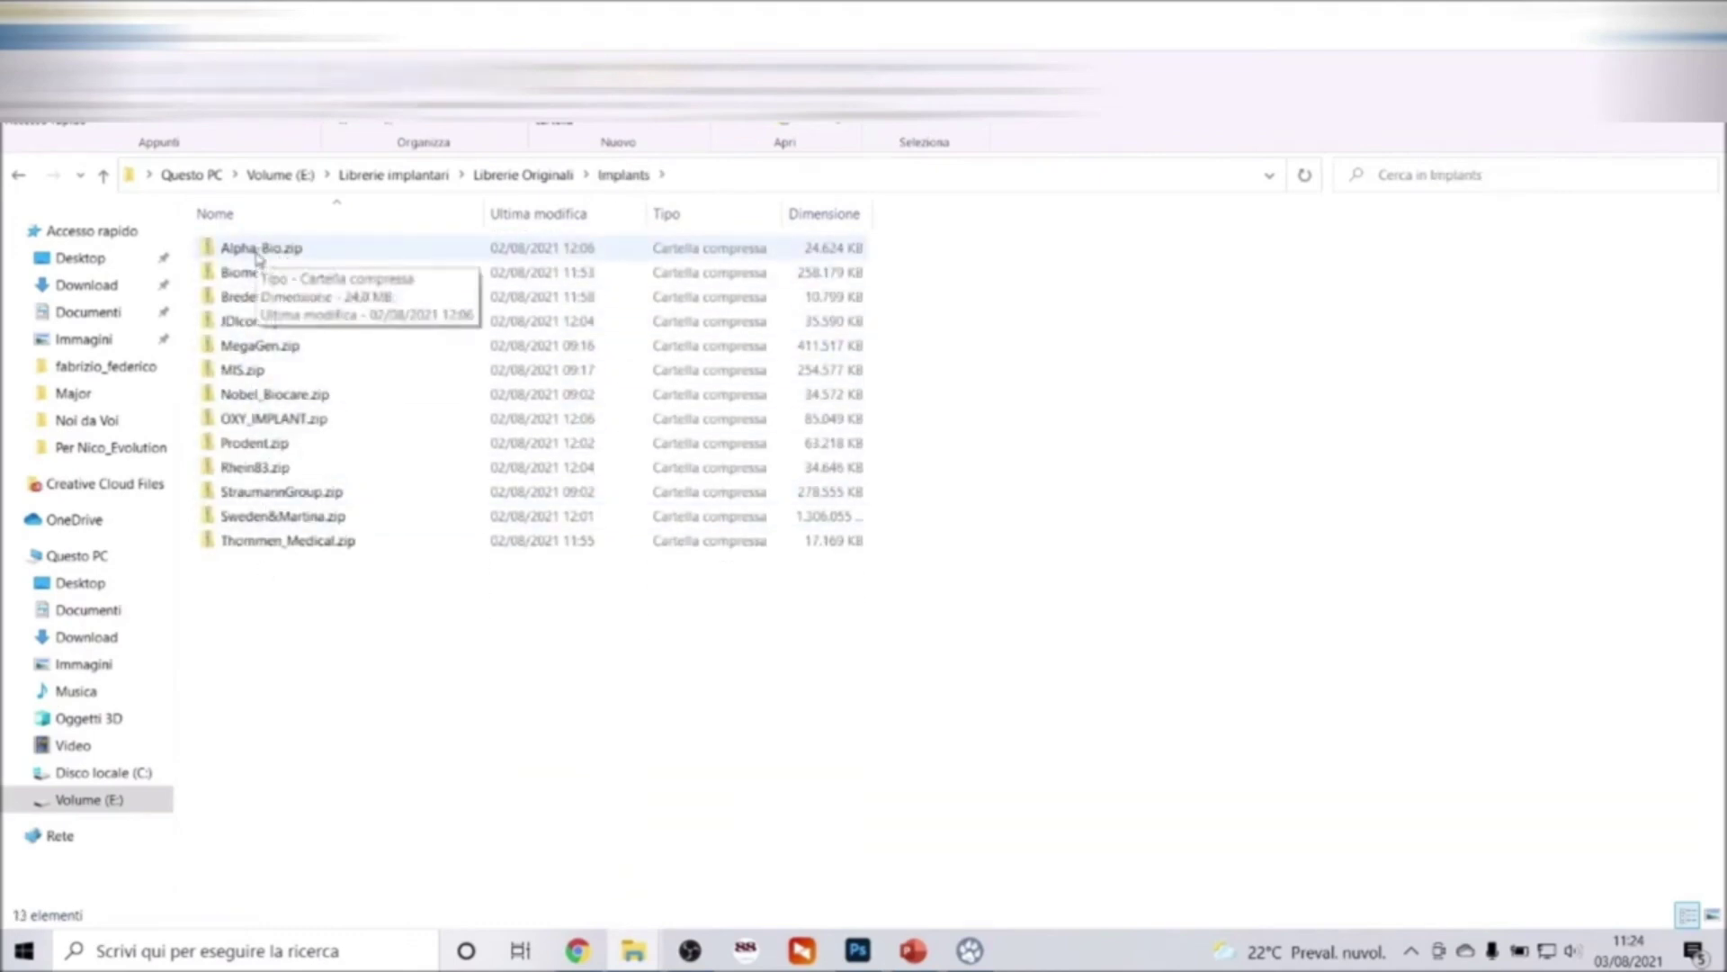
{"action": "double_click", "coordinate": [258, 249]}
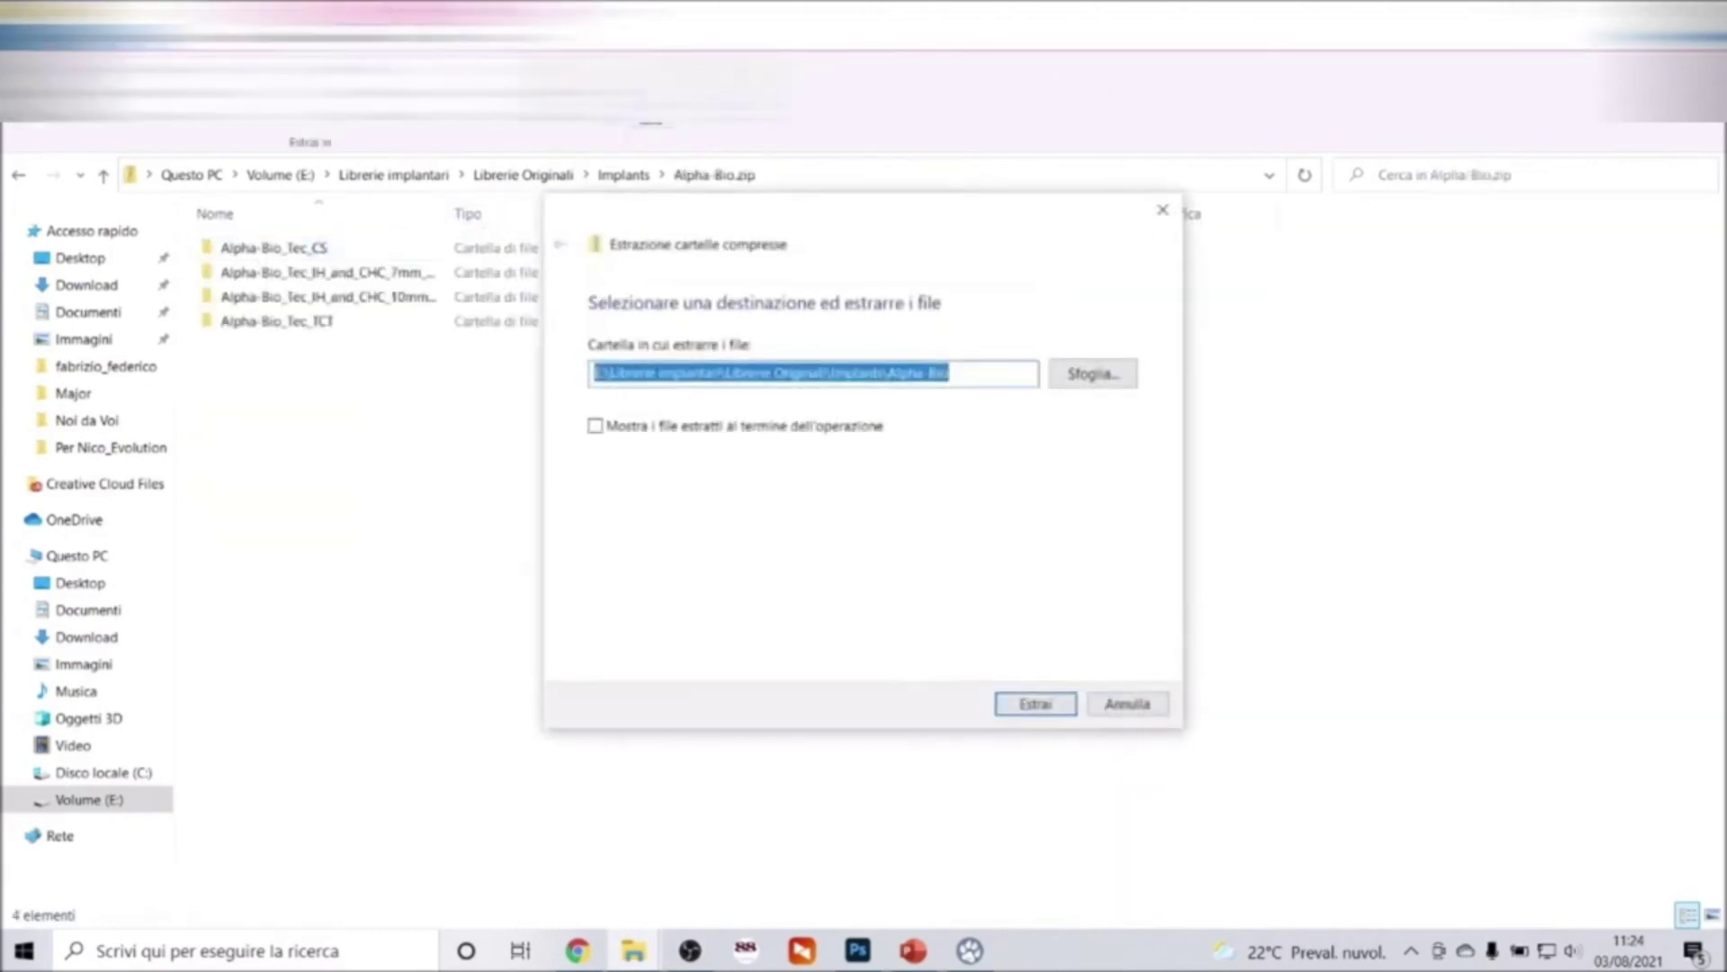
{"action": "left_click", "coordinate": [1036, 704]}
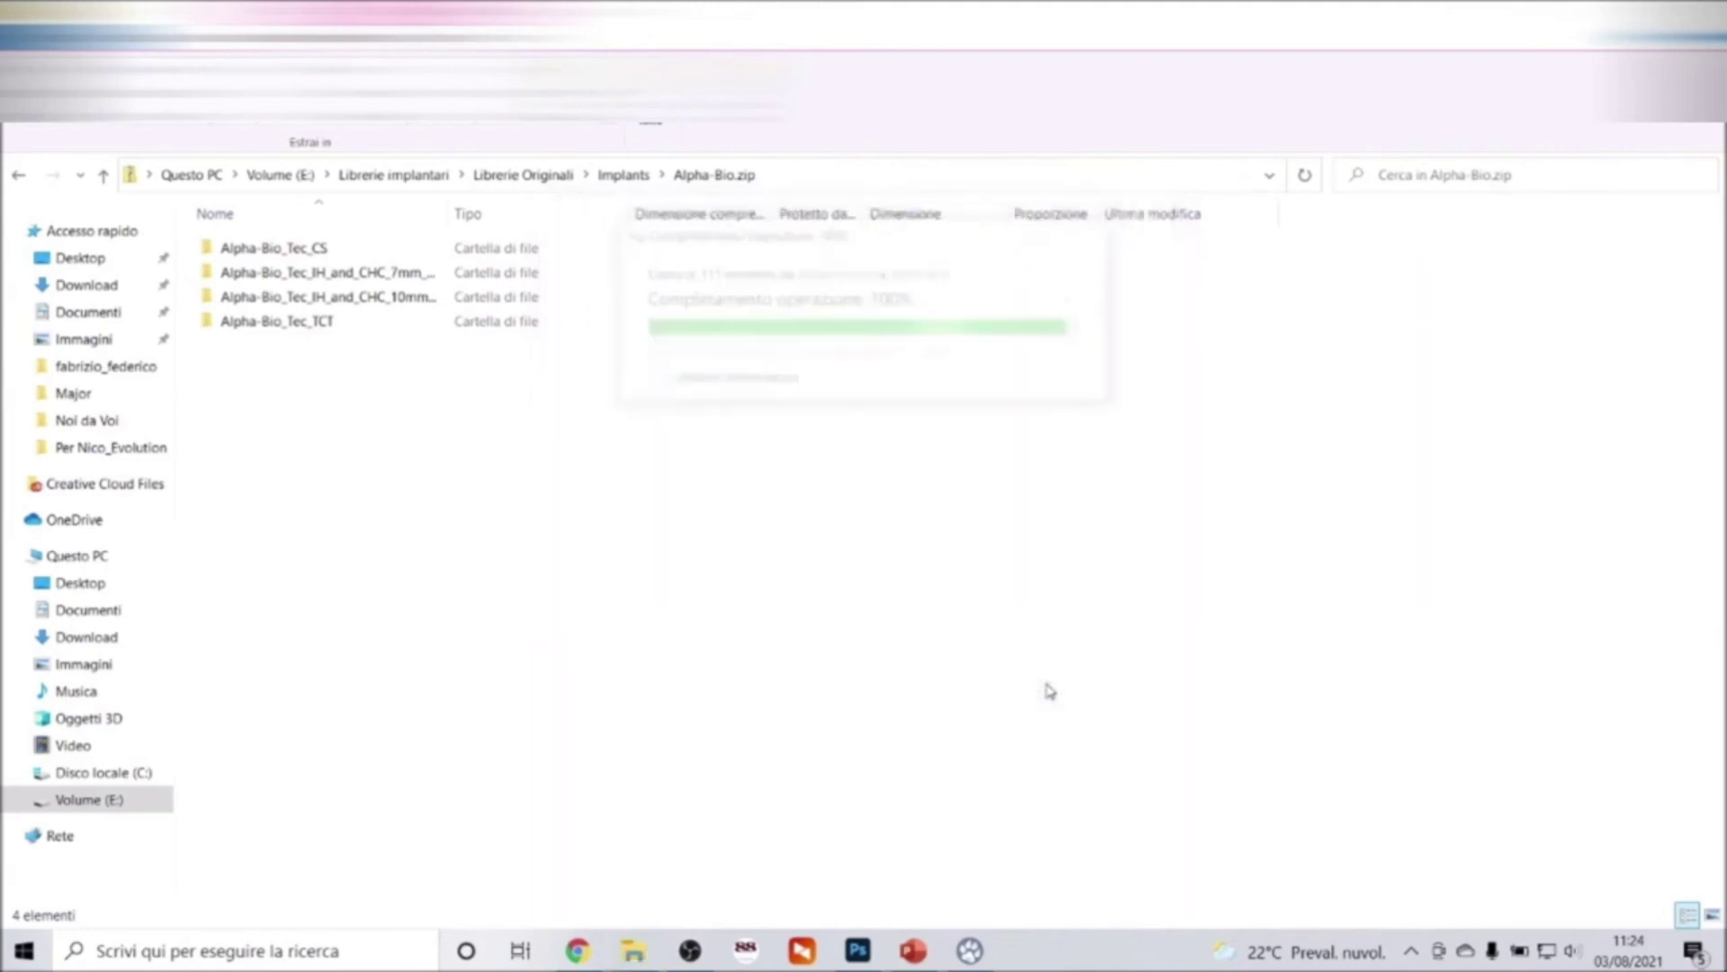
{"action": "left_click", "coordinate": [105, 176]}
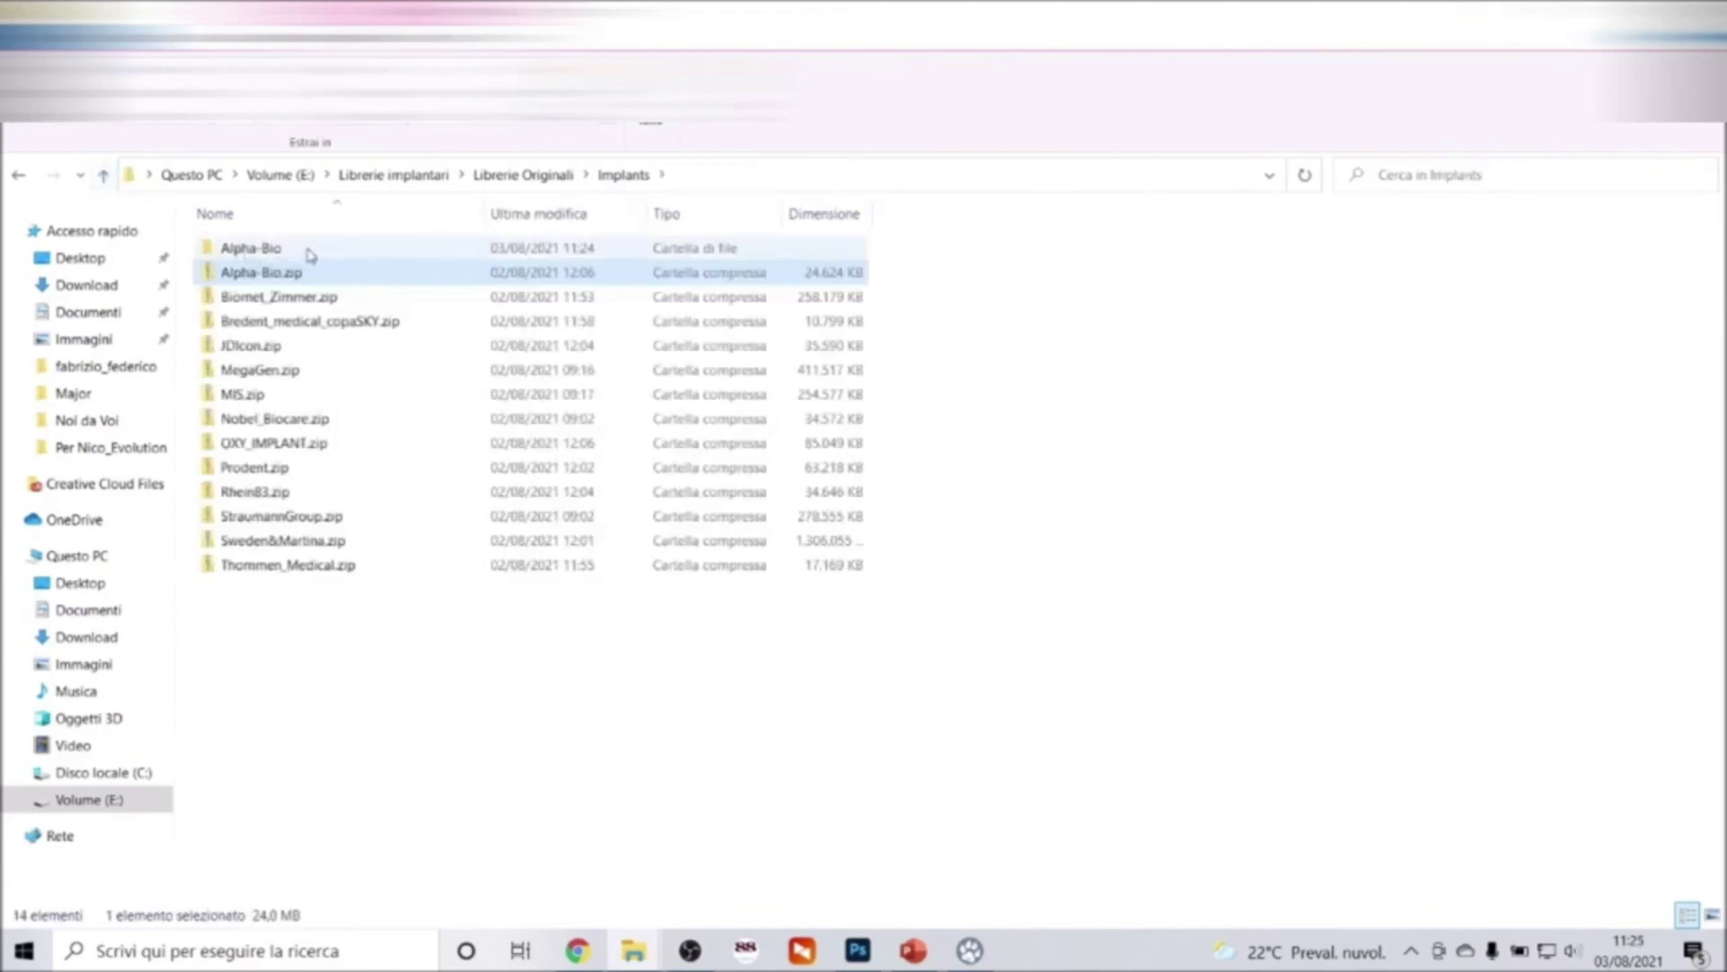
Extract Alpha-Bio.zip inside Librerie Originali\Model, then launch RealGUIDE 3D View.
{"action": "left_click", "coordinate": [534, 184]}
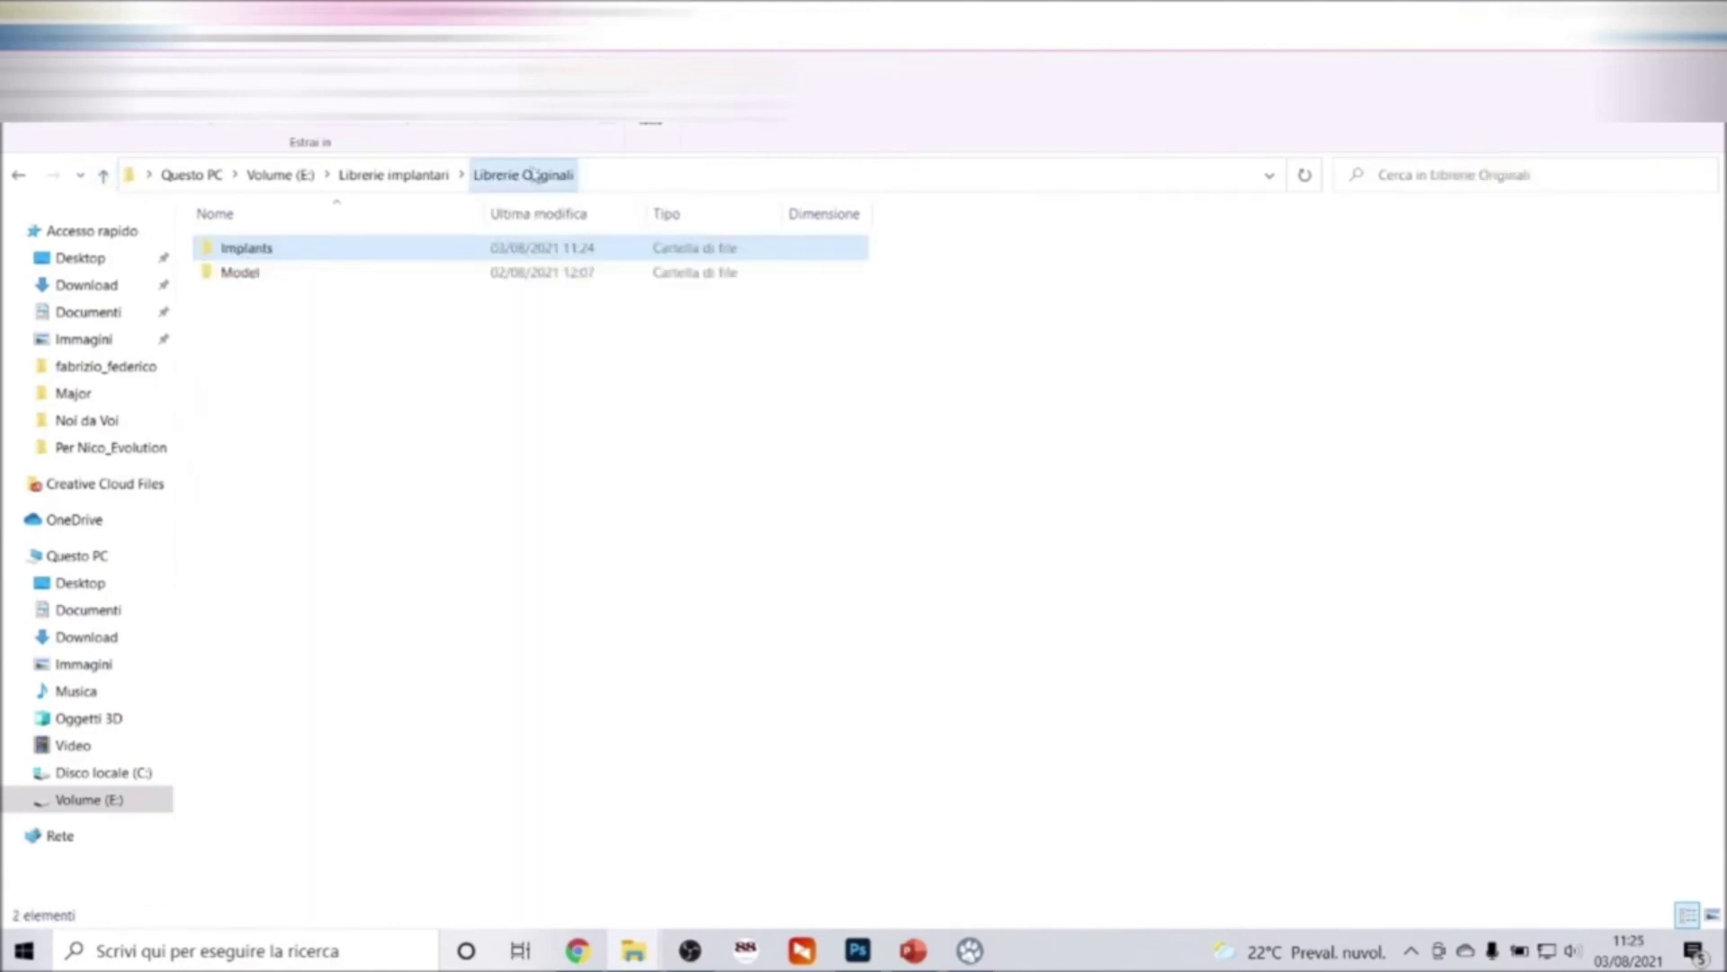
{"action": "double_click", "coordinate": [247, 273]}
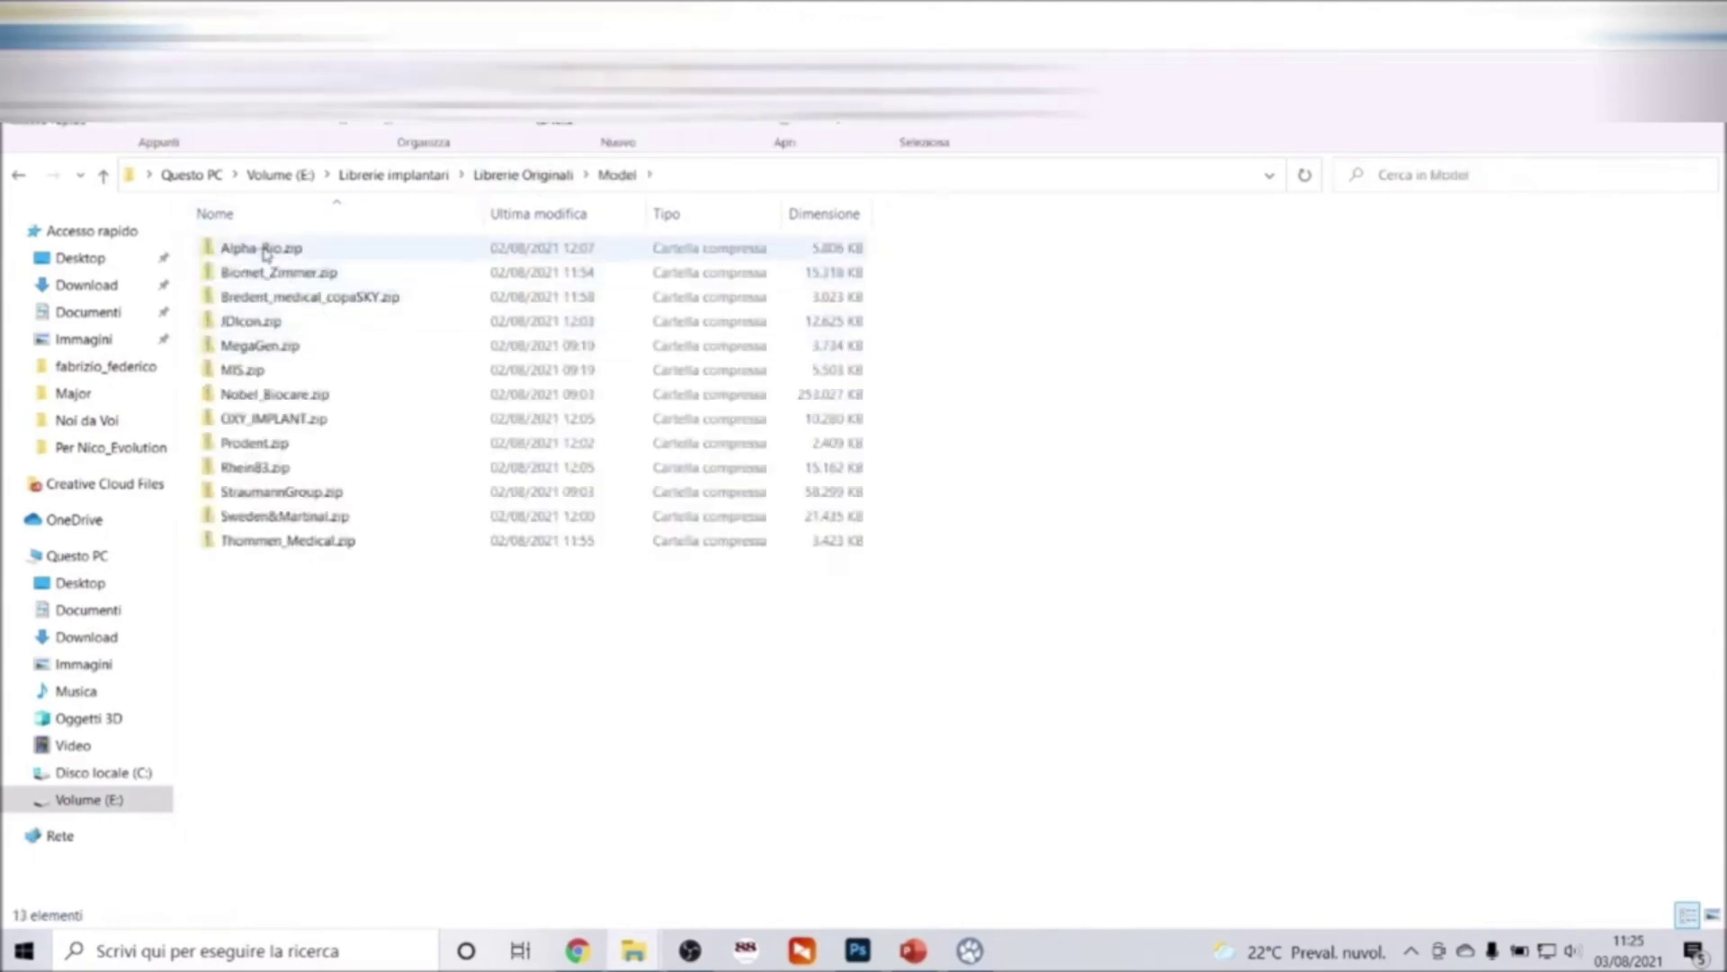
{"action": "double_click", "coordinate": [266, 252]}
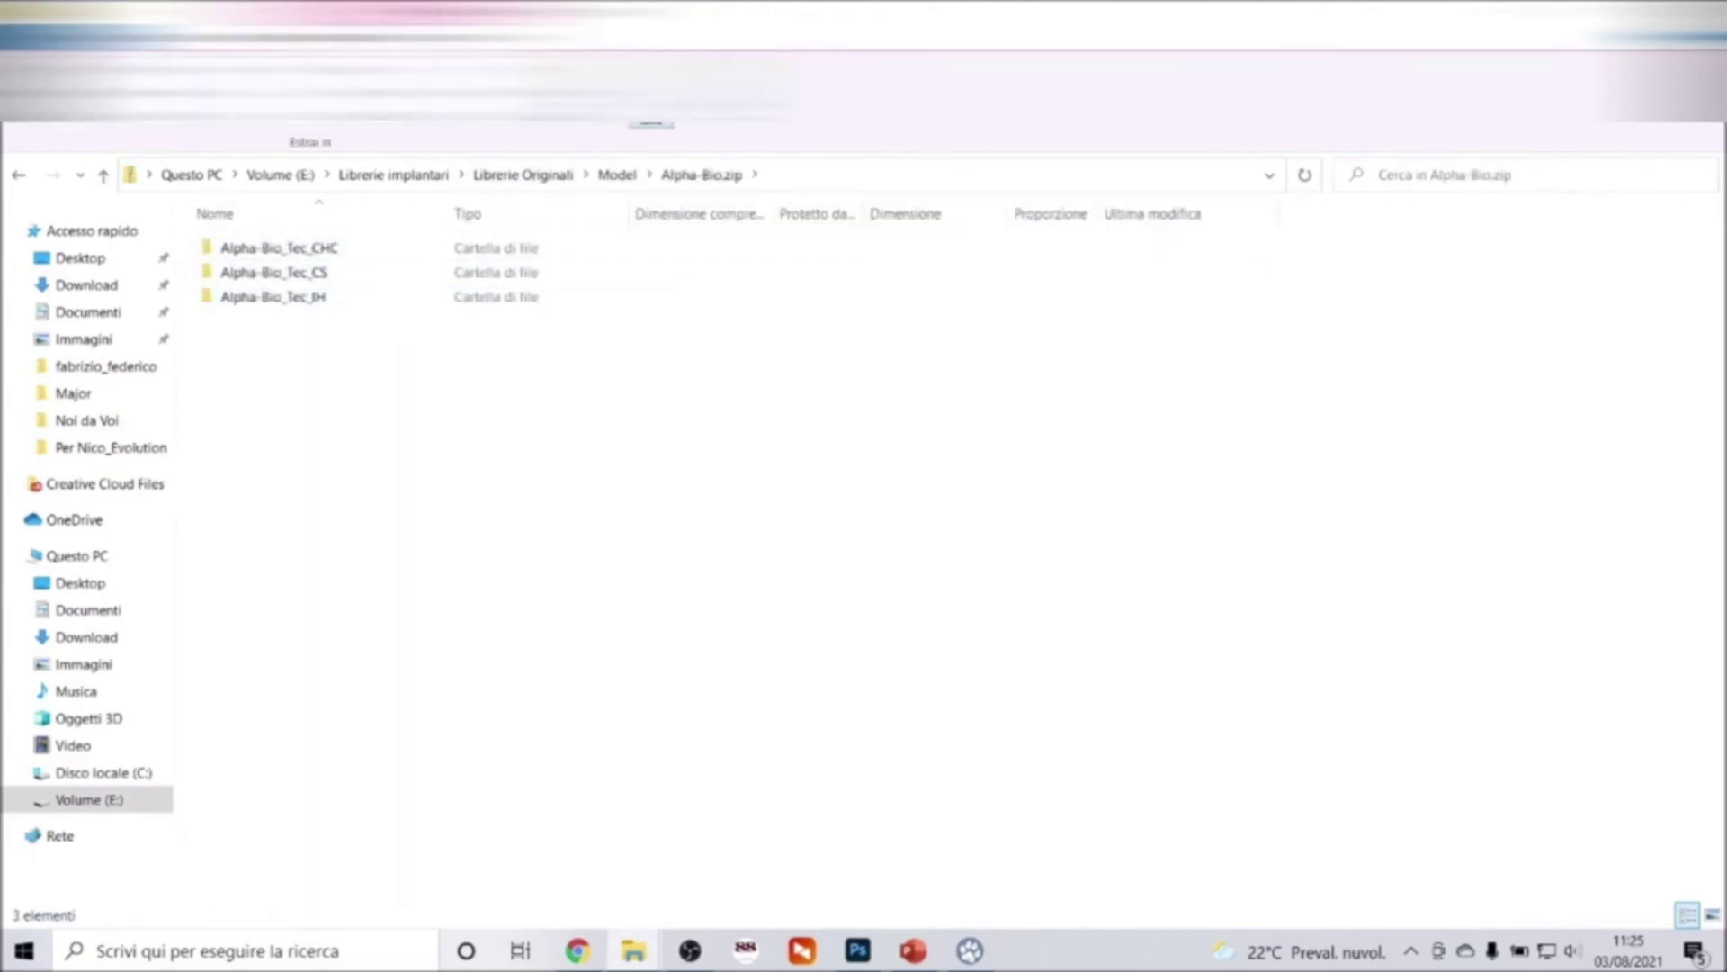
{"action": "left_click", "coordinate": [1040, 710]}
{"action": "left_click", "coordinate": [104, 175]}
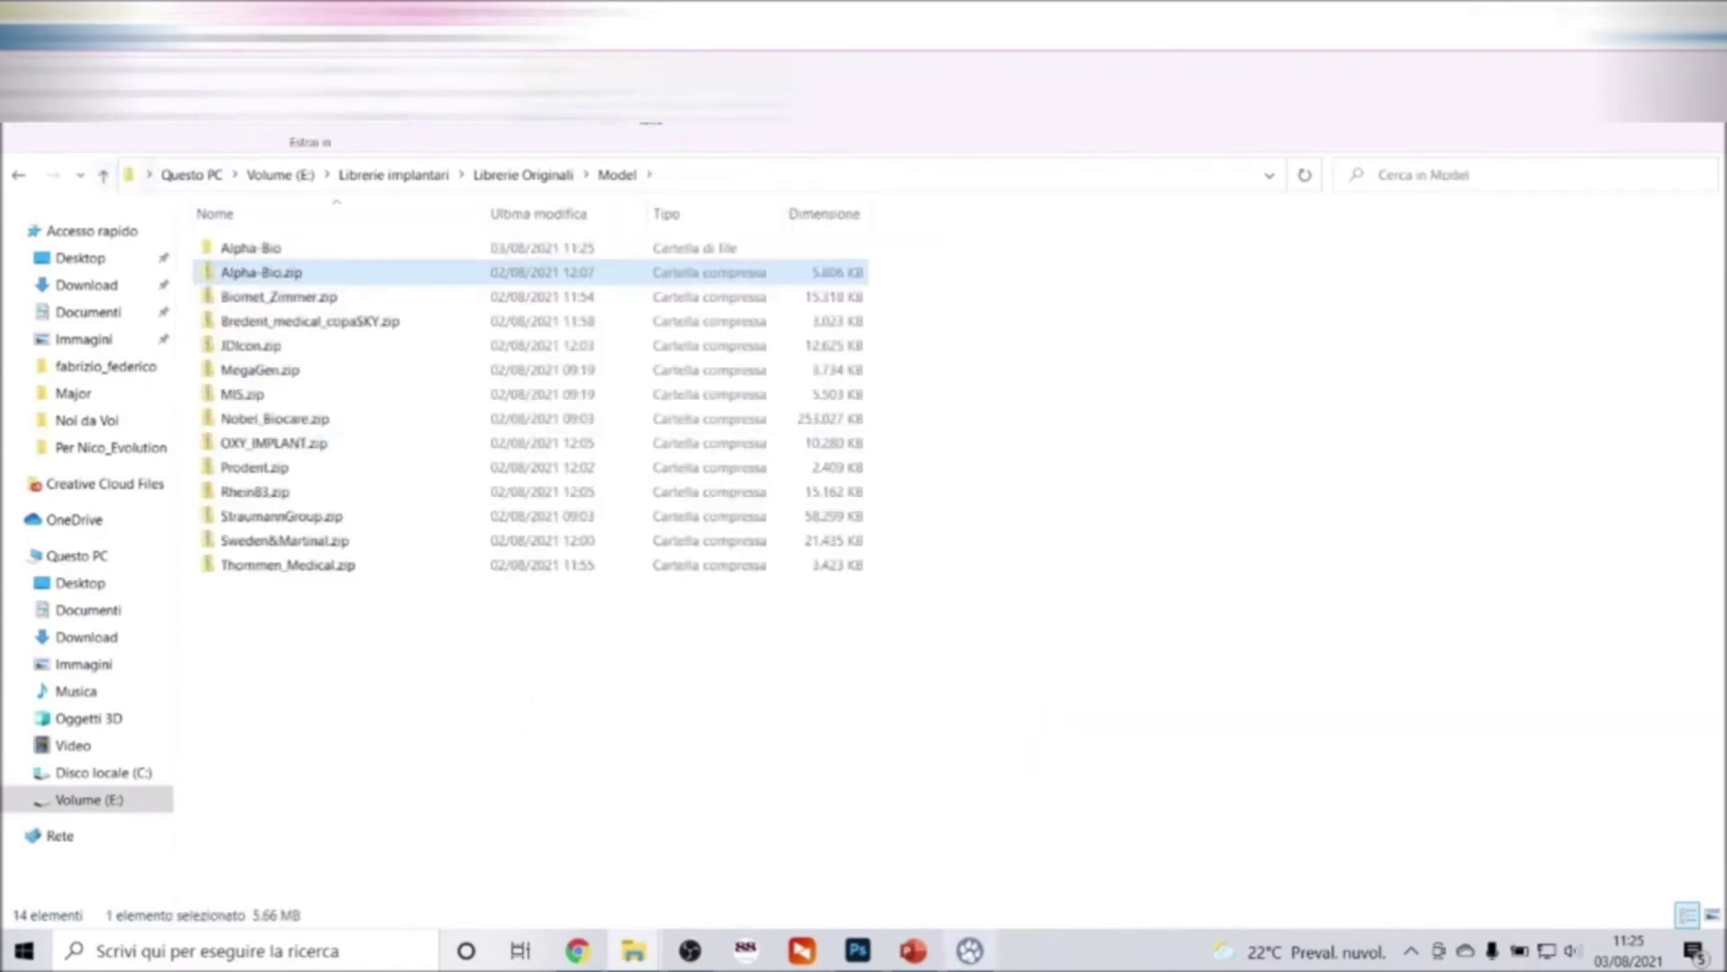
{"action": "left_click", "coordinate": [970, 950]}
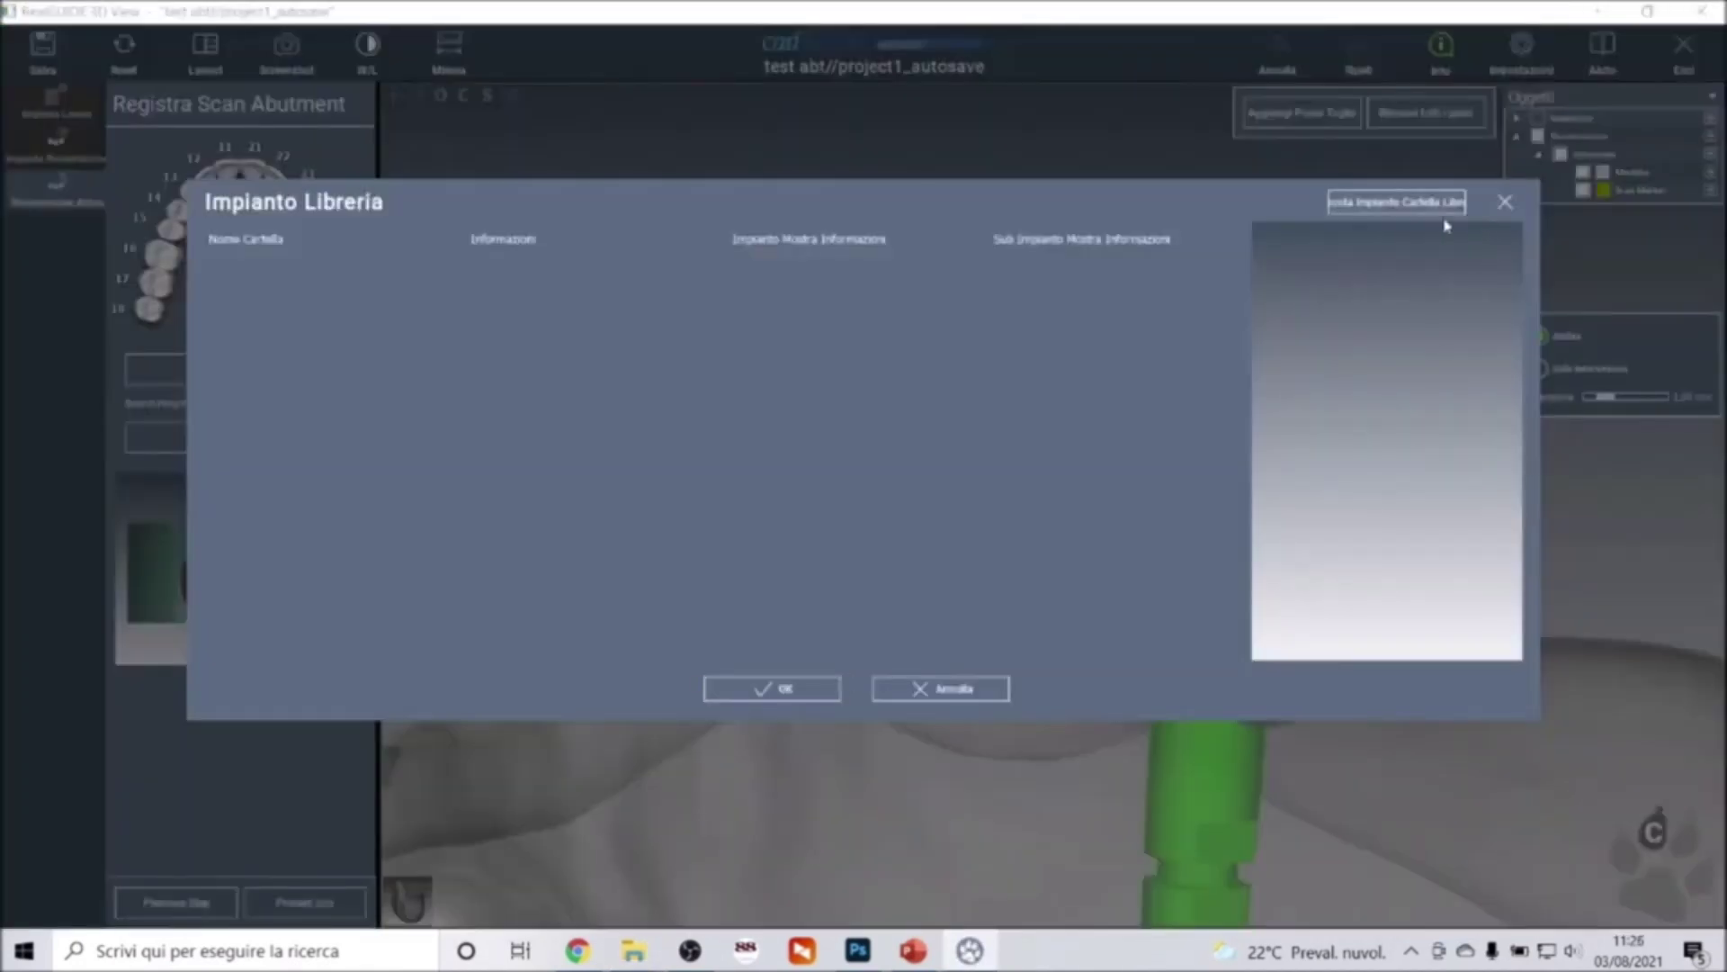
Set the Implants\Alpha-Bio folder as the implant library and tilt its preview.
{"action": "left_click", "coordinate": [1399, 205]}
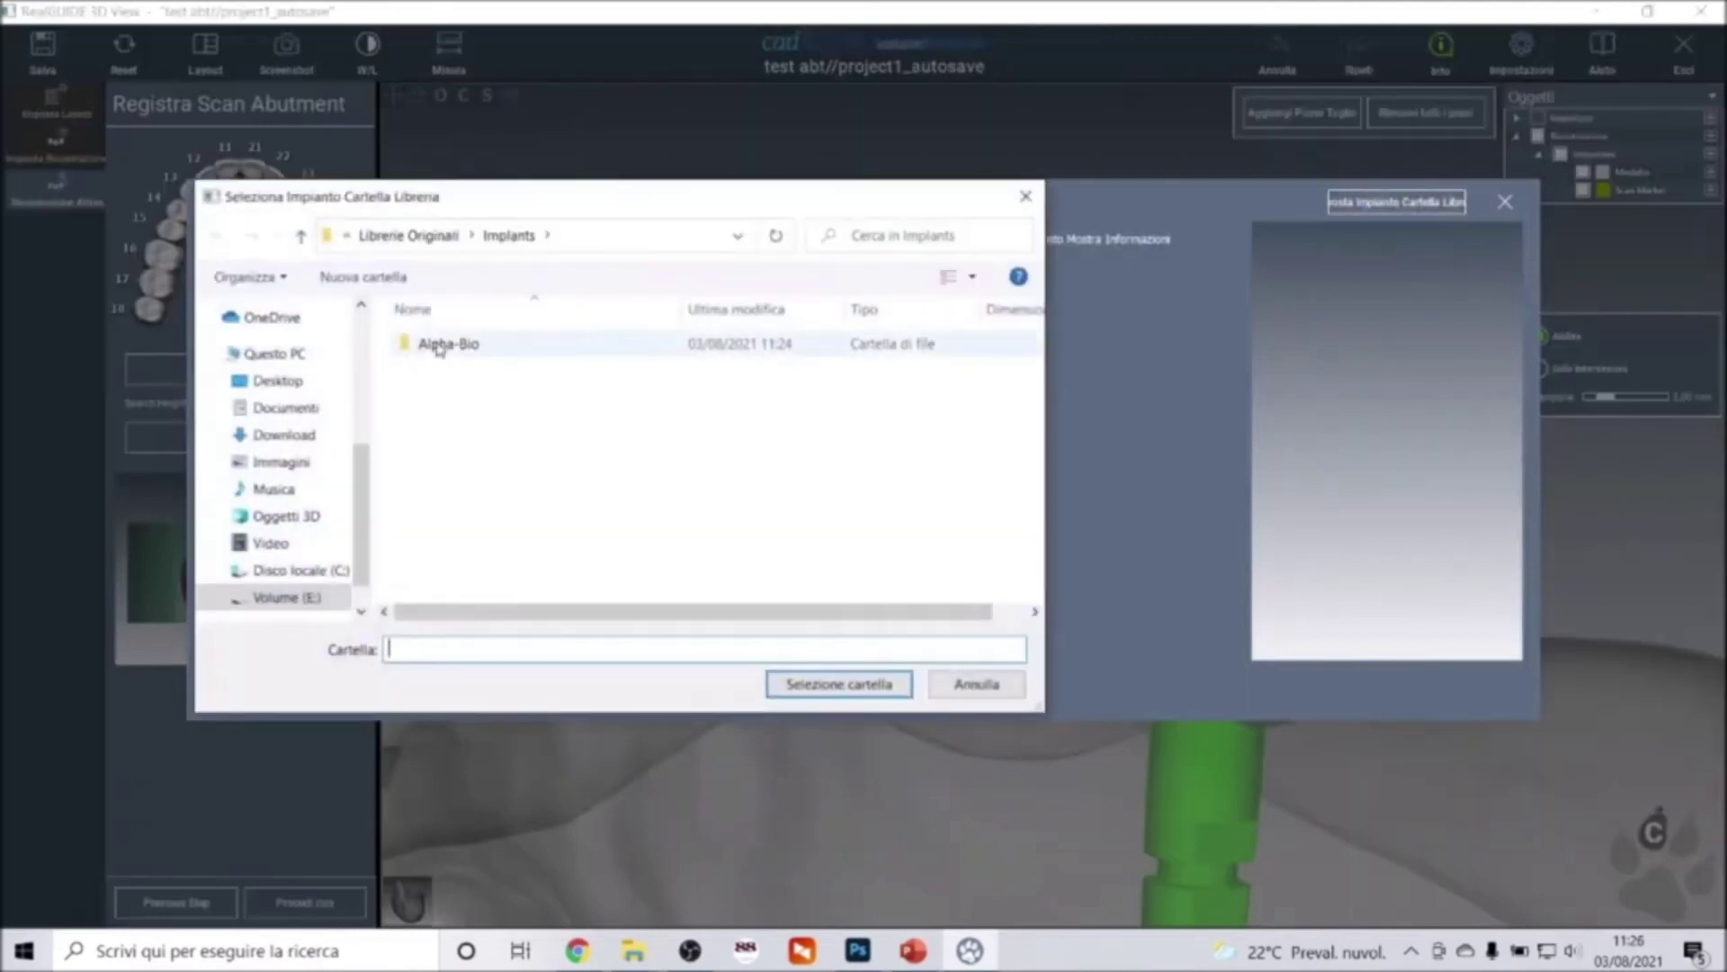
{"action": "left_click", "coordinate": [439, 347]}
{"action": "left_click", "coordinate": [864, 683]}
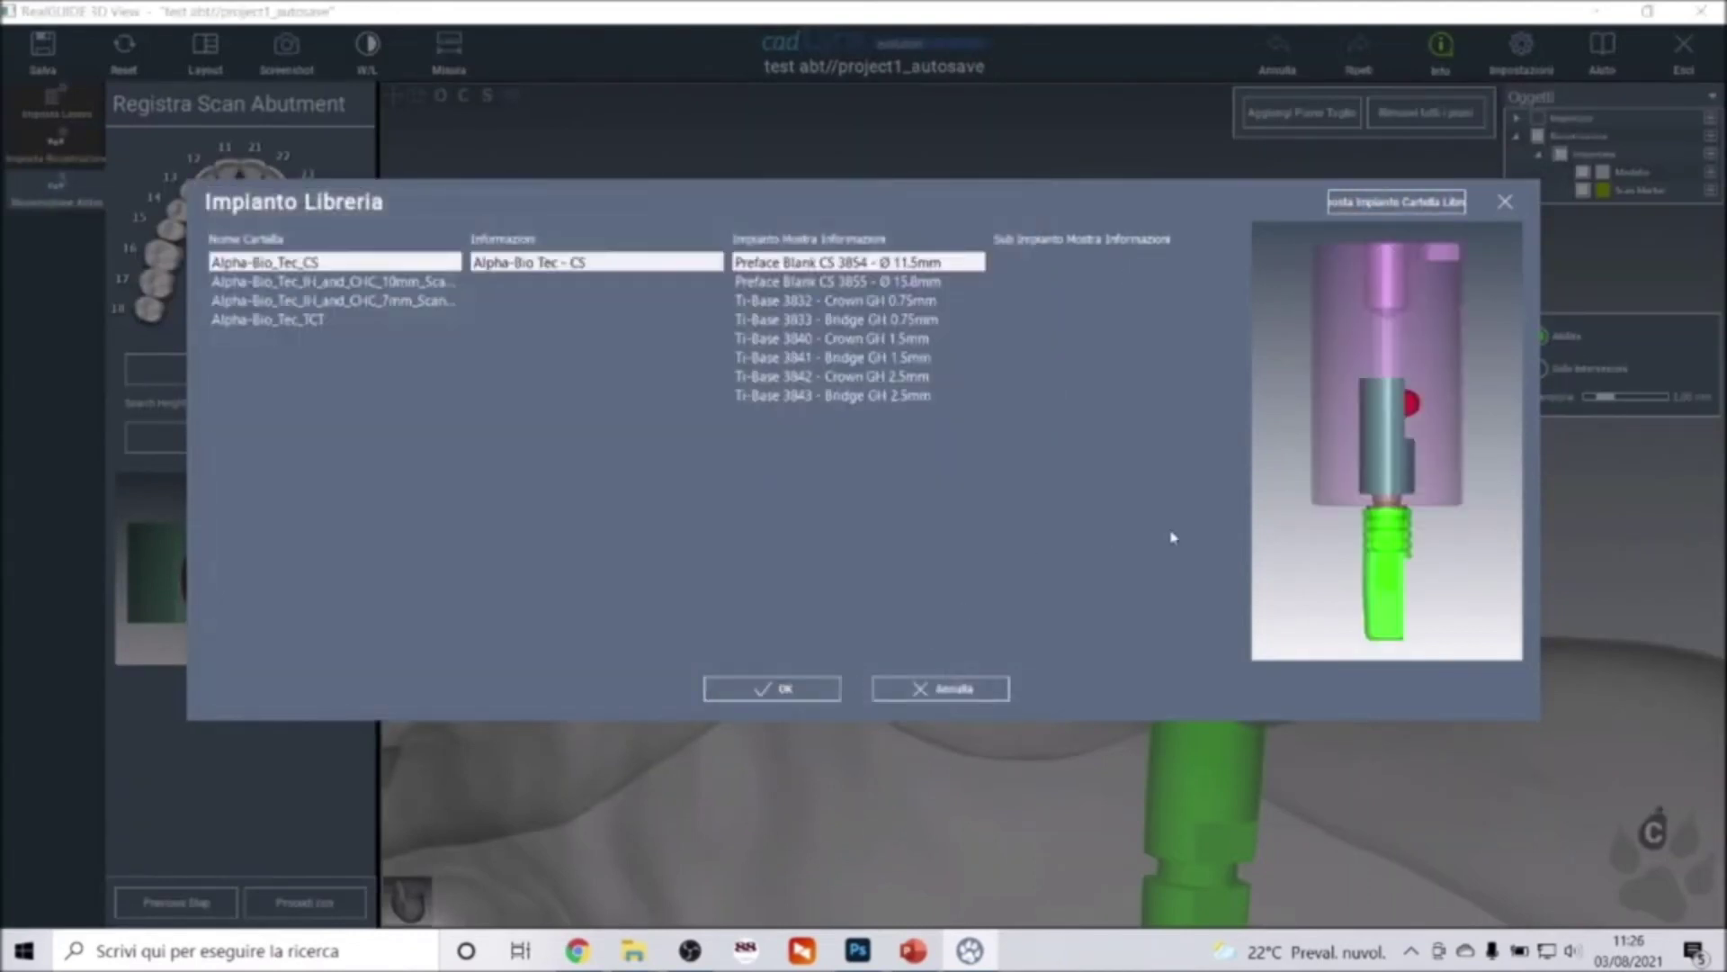
{"action": "mouse_move", "coordinate": [1474, 454]}
{"action": "left_mouse_down"}
{"action": "mouse_move", "coordinate": [1189, 569]}
{"action": "mouse_move", "coordinate": [1257, 609]}
{"action": "mouse_move", "coordinate": [1350, 578]}
{"action": "mouse_move", "coordinate": [1354, 609]}
{"action": "mouse_move", "coordinate": [1312, 602]}
{"action": "left_mouse_up"}
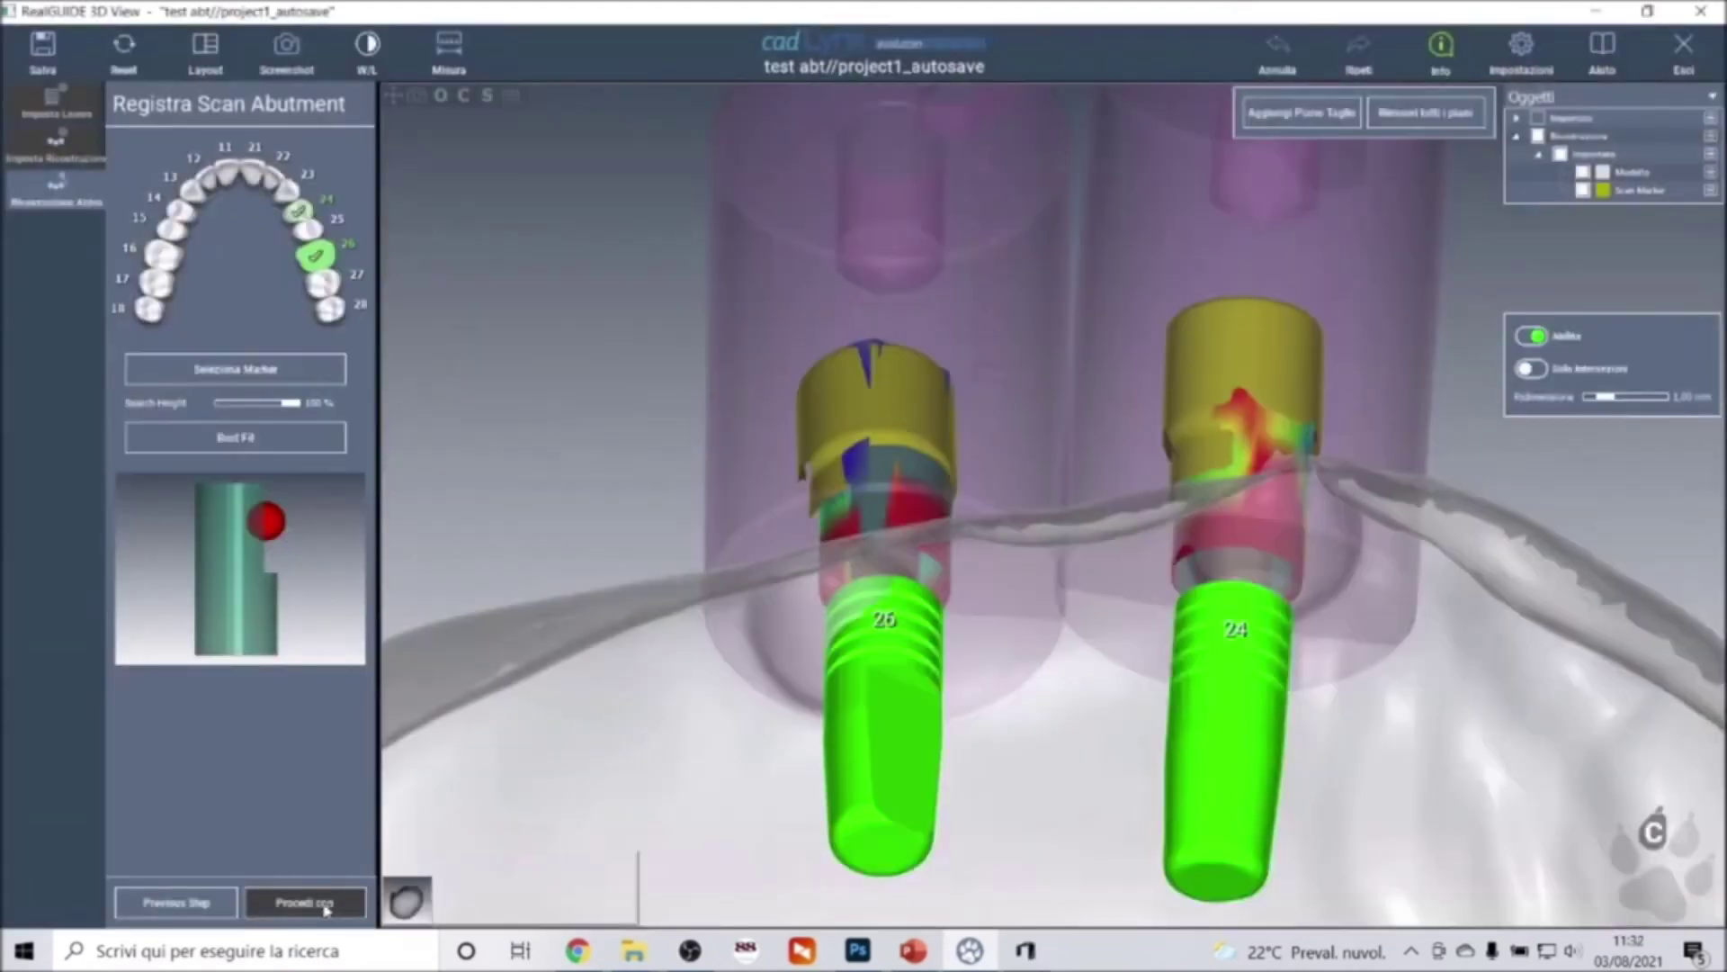
Start Model Builder from the gum scan and view the whole model from above.
{"action": "left_click", "coordinate": [329, 909]}
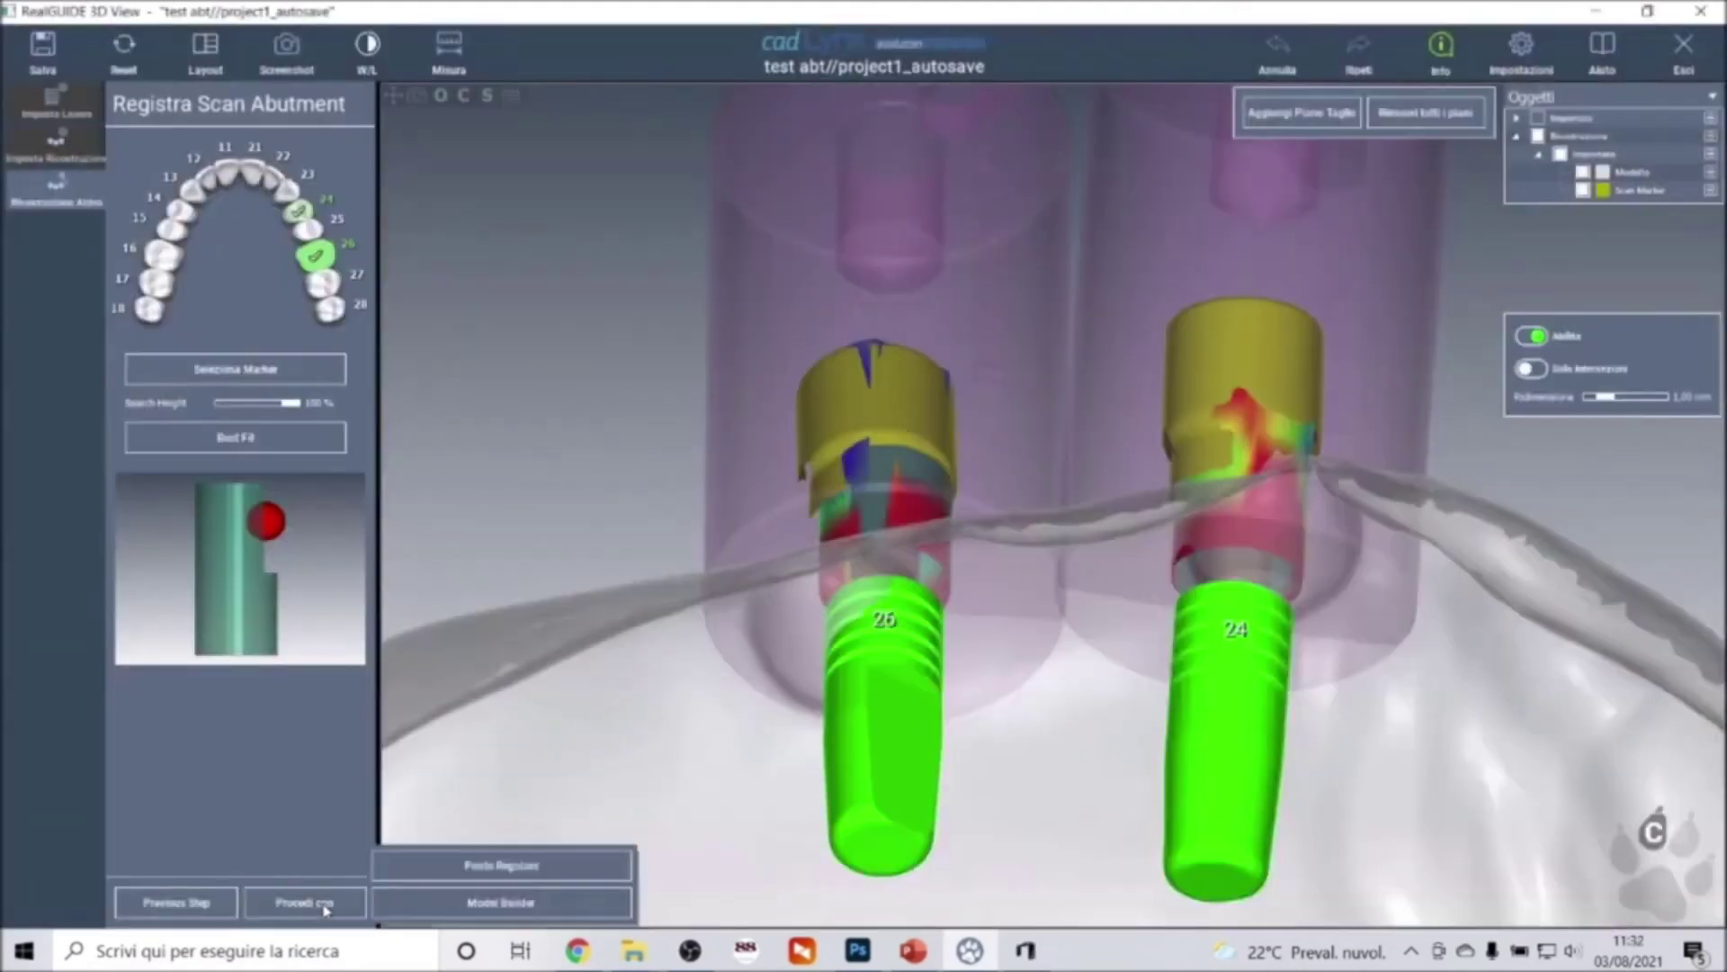
{"action": "left_click", "coordinate": [501, 902]}
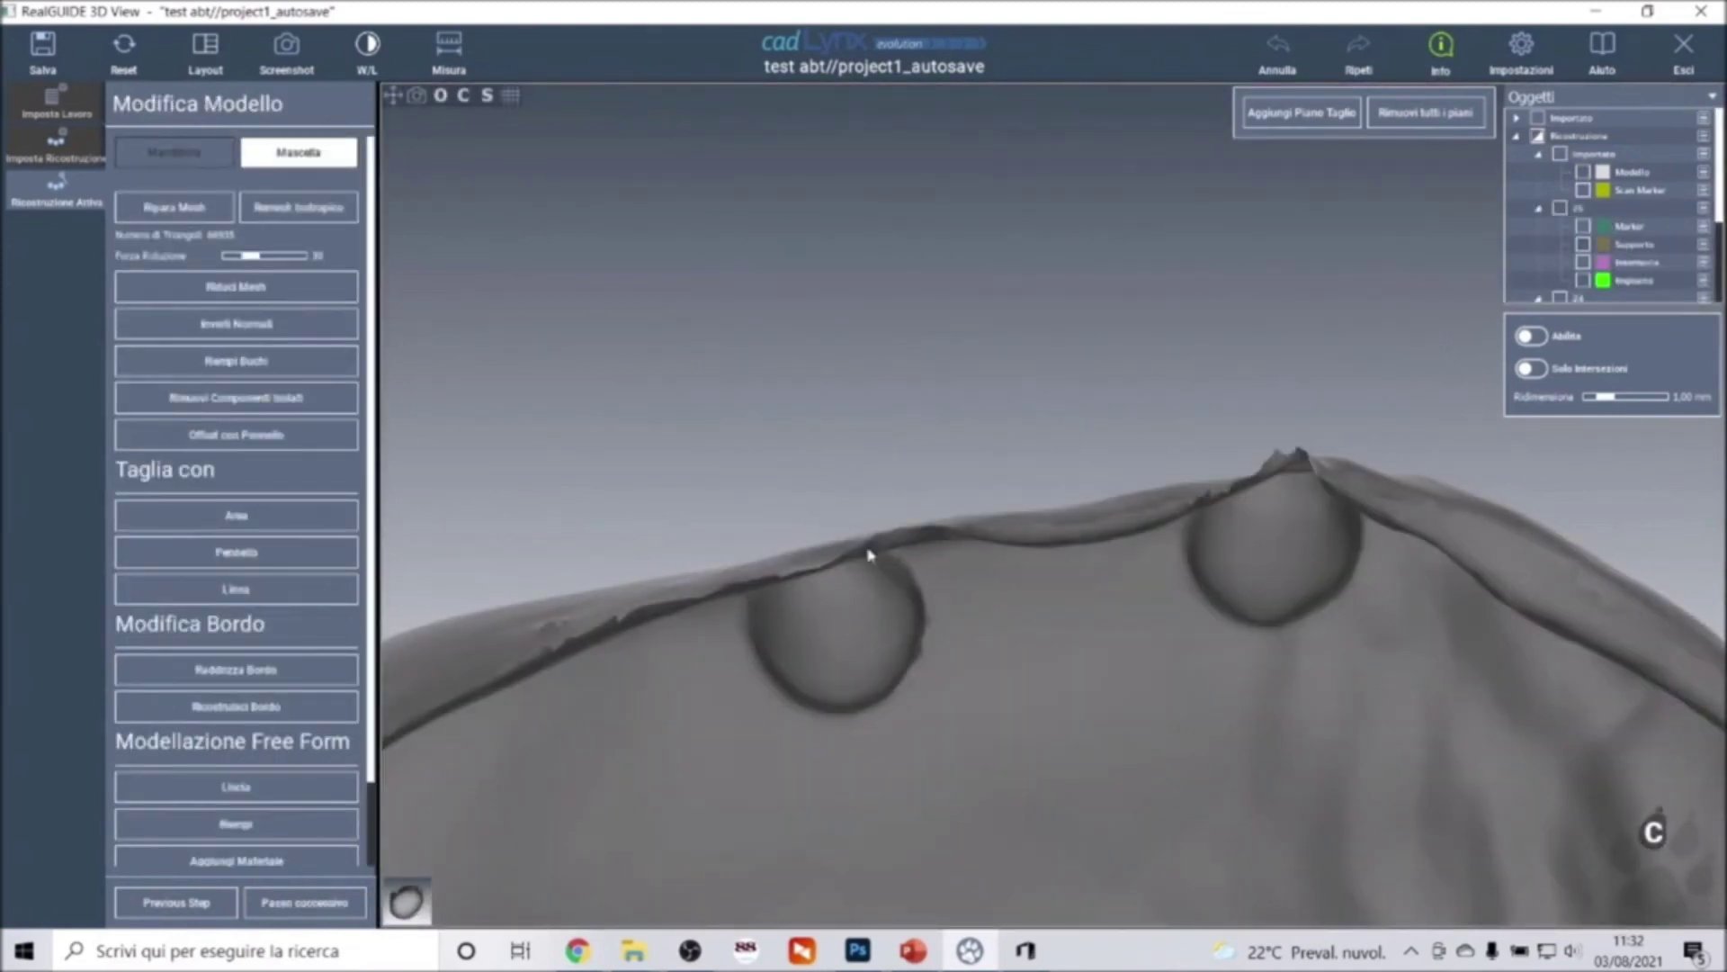
{"action": "scroll", "coordinate": [972, 590], "scroll_direction": "down", "scroll_amount": 5}
{"action": "left_click_drag", "start_coordinate": [972, 590], "coordinate": [1108, 686]}
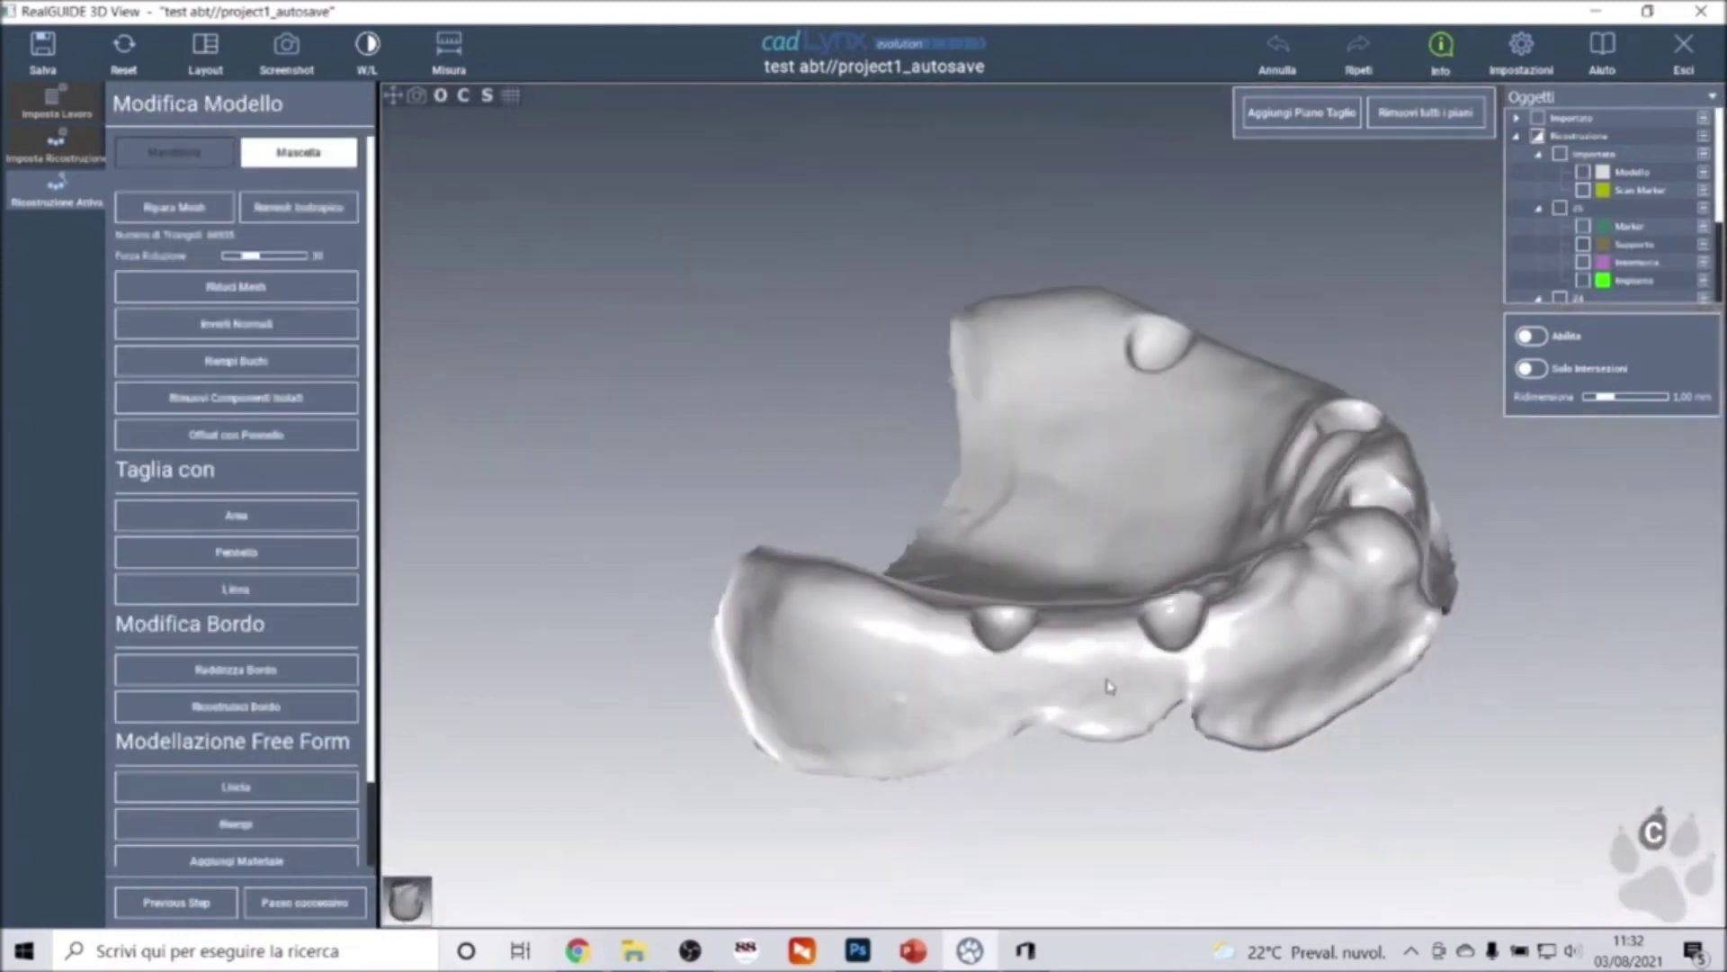
Give the model an extruded base and advance to the analog library choice.
{"action": "left_click", "coordinate": [337, 907]}
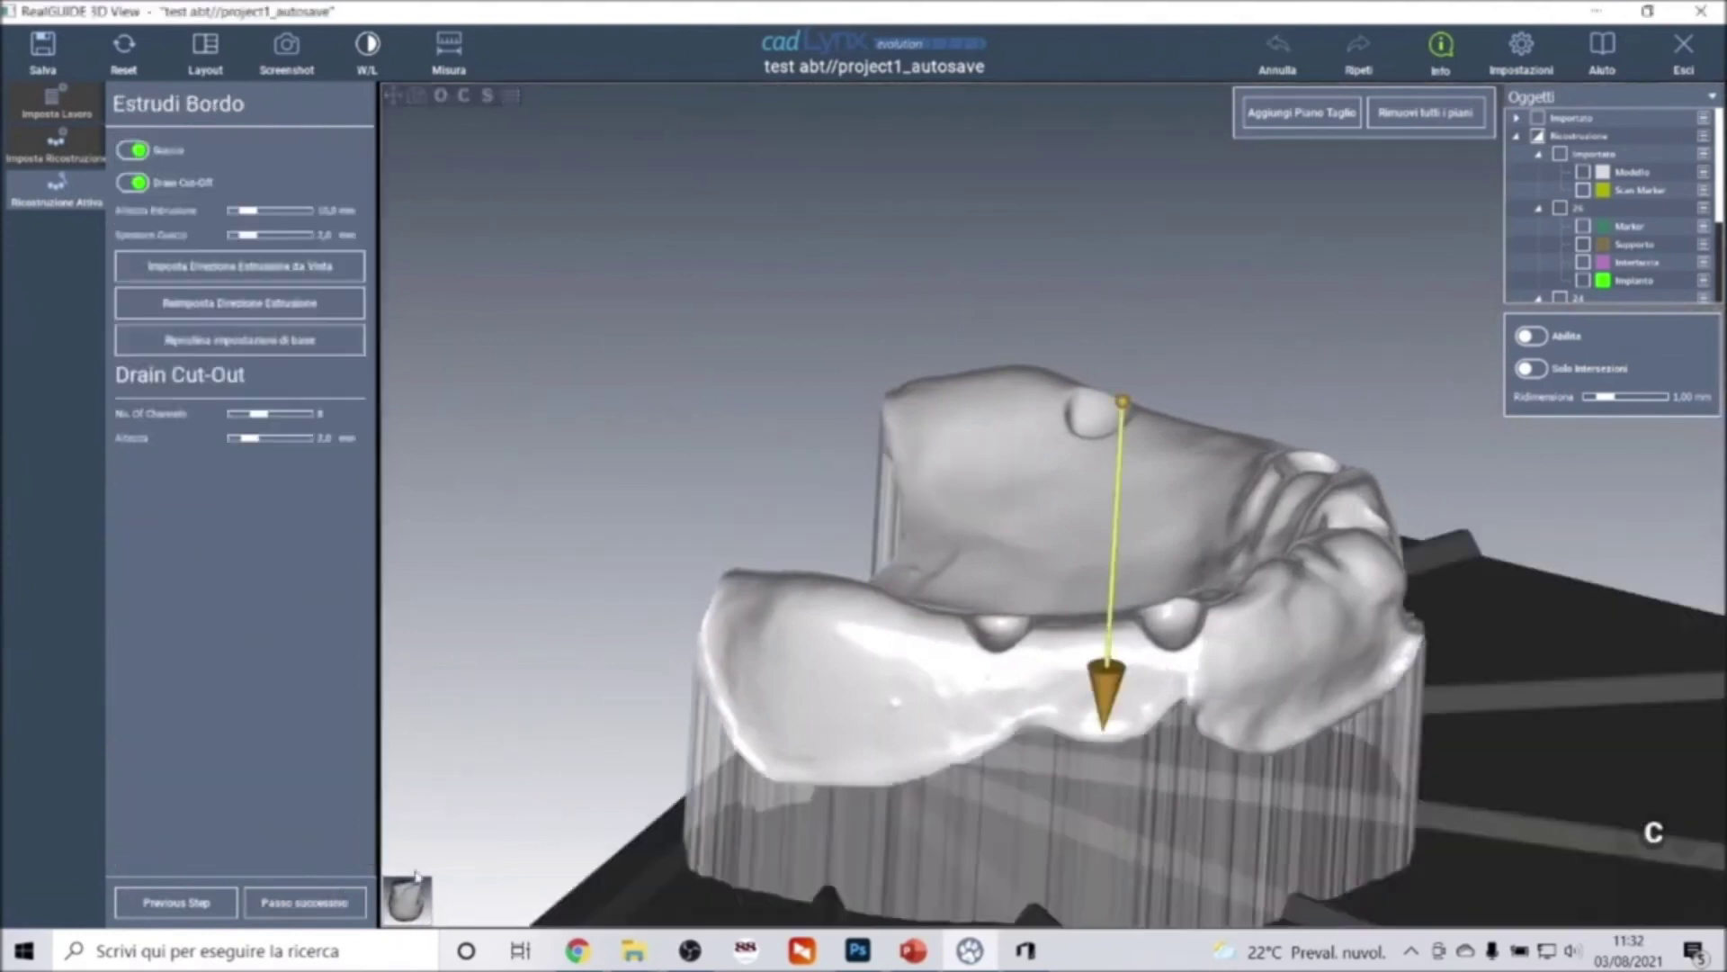
{"action": "mouse_move", "coordinate": [1195, 751]}
{"action": "left_mouse_down"}
{"action": "mouse_move", "coordinate": [894, 682]}
{"action": "mouse_move", "coordinate": [714, 733]}
{"action": "mouse_move", "coordinate": [770, 684]}
{"action": "left_mouse_up"}
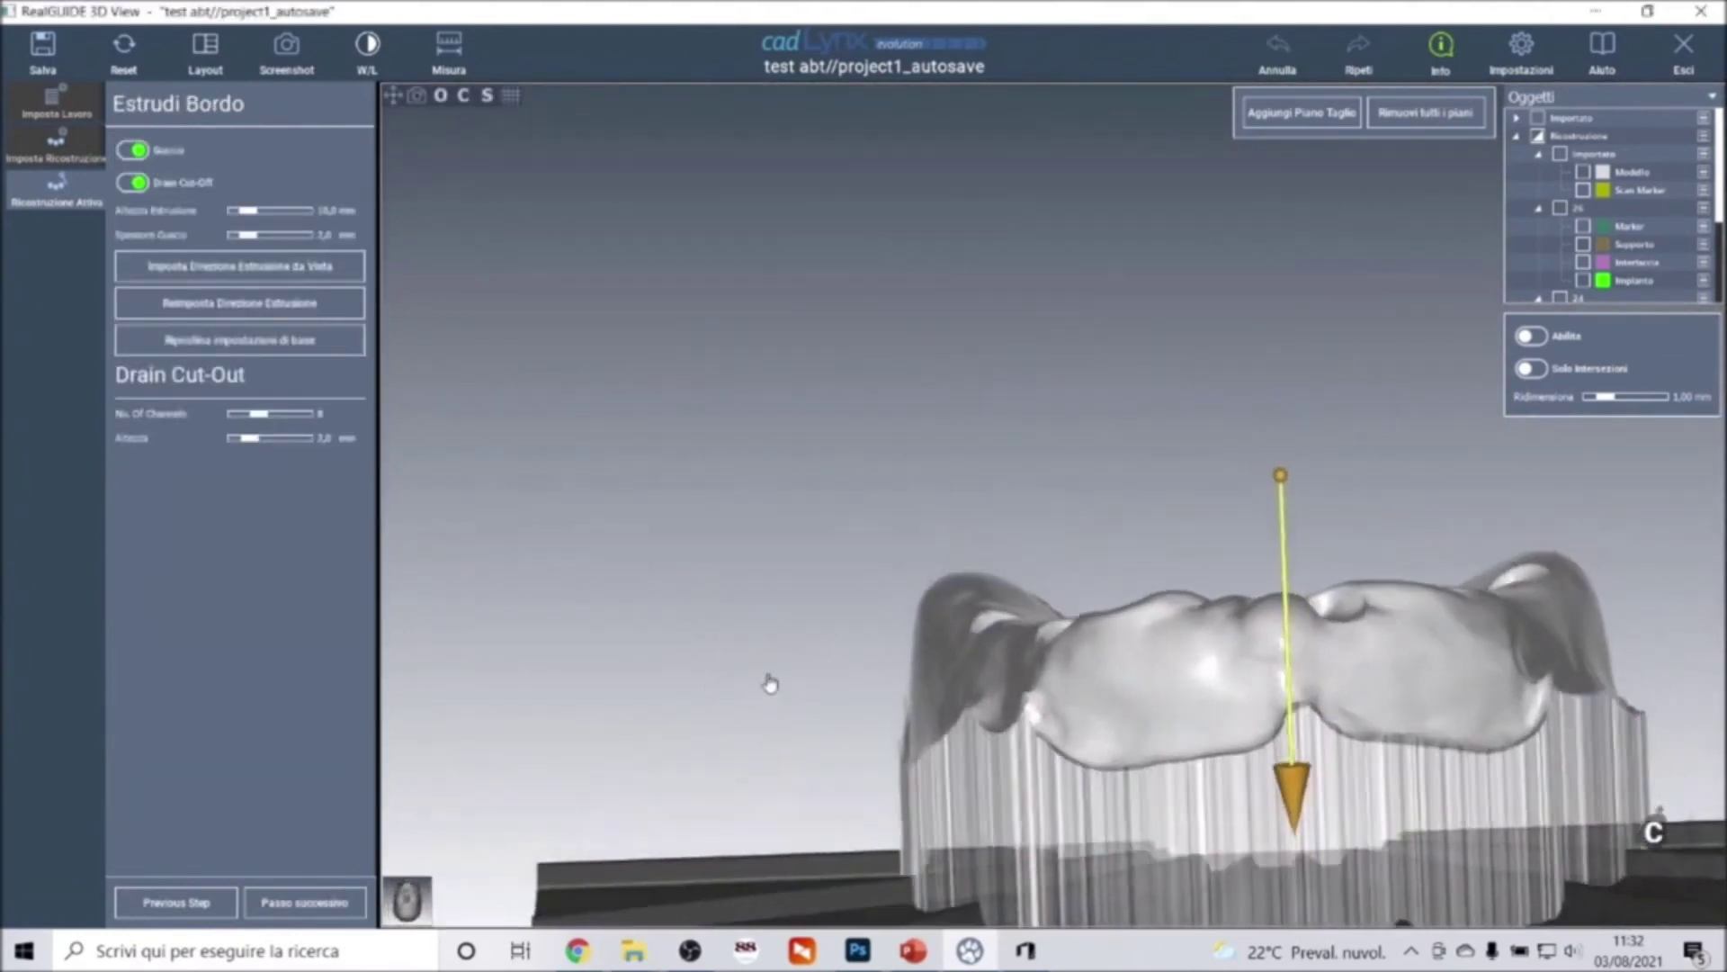
{"action": "left_click", "coordinate": [299, 902]}
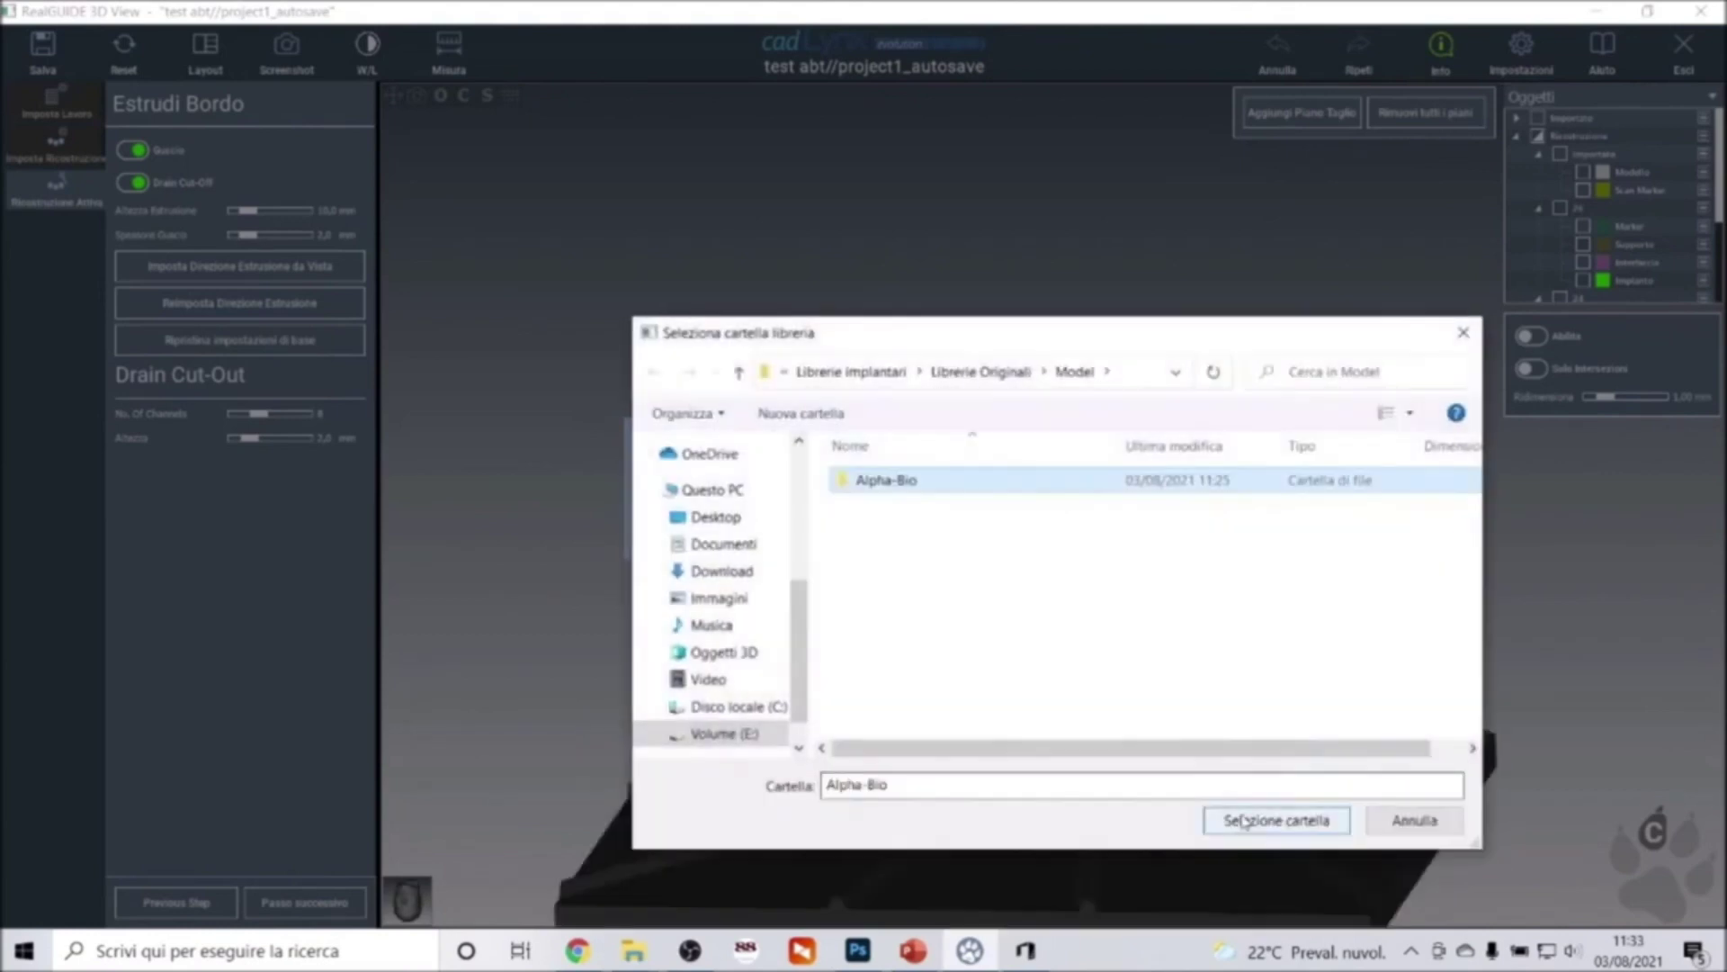
Use the Model/Alpha Bio analog library and add extrusion cylinders to implants 26 and 24.
{"action": "left_click", "coordinate": [1246, 817]}
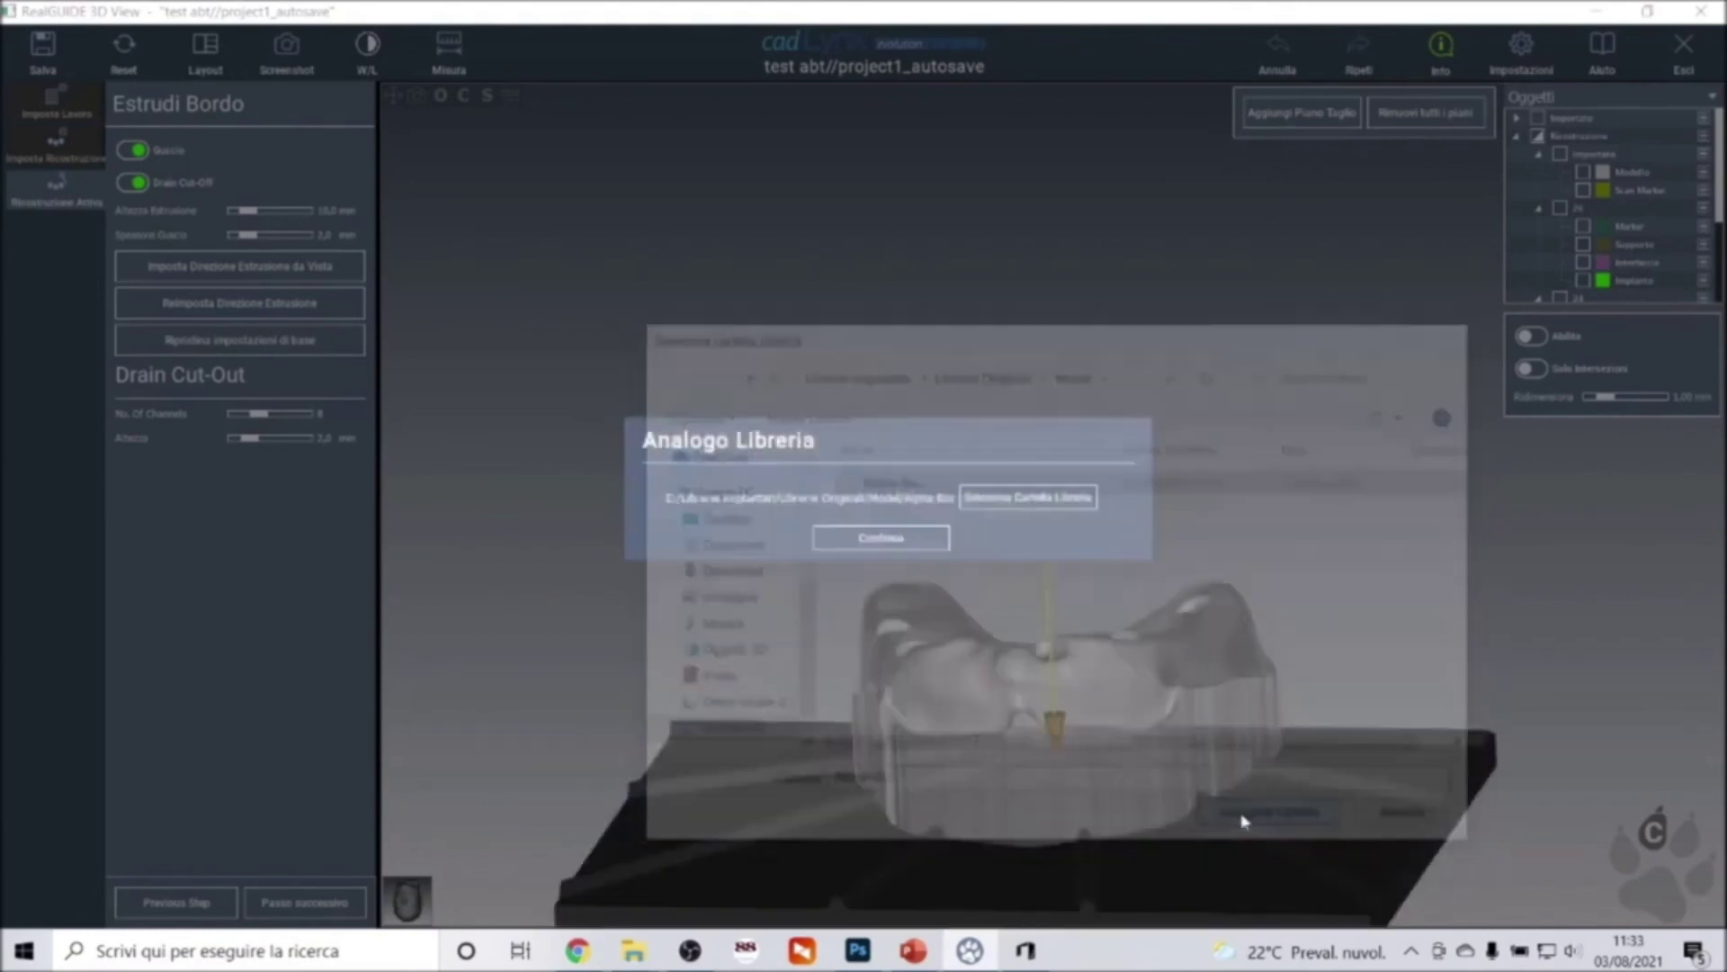
{"action": "left_click", "coordinate": [924, 543]}
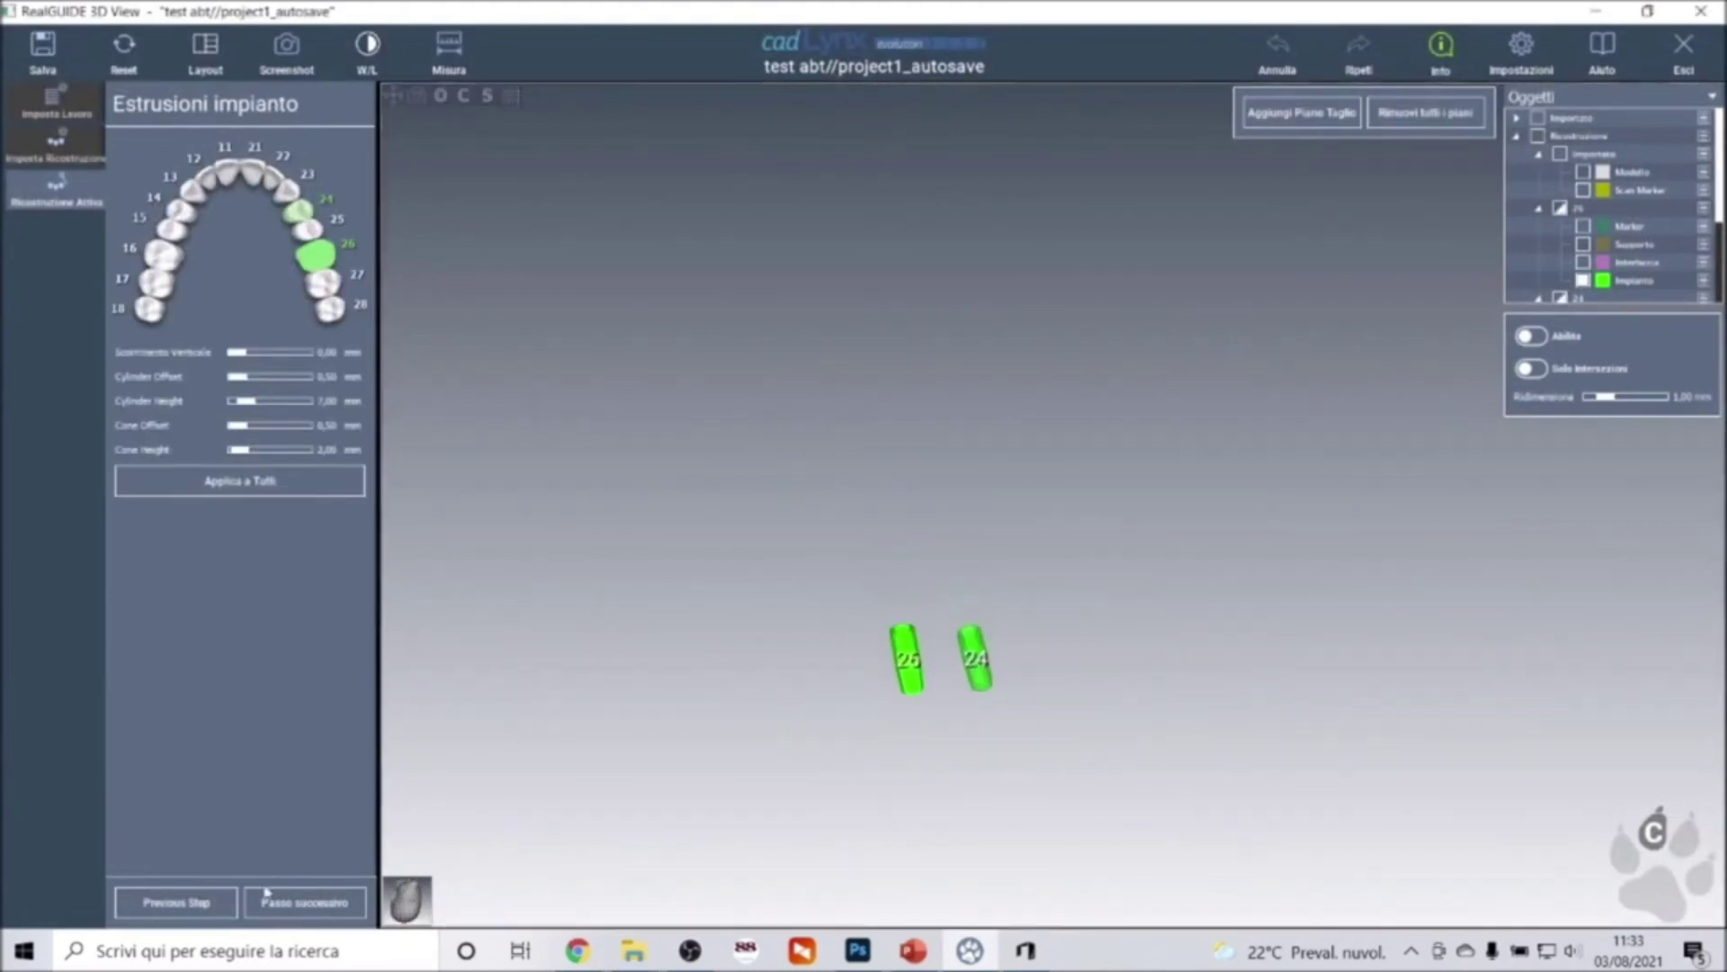
{"action": "scroll", "coordinate": [978, 642], "scroll_direction": "up", "scroll_amount": 5}
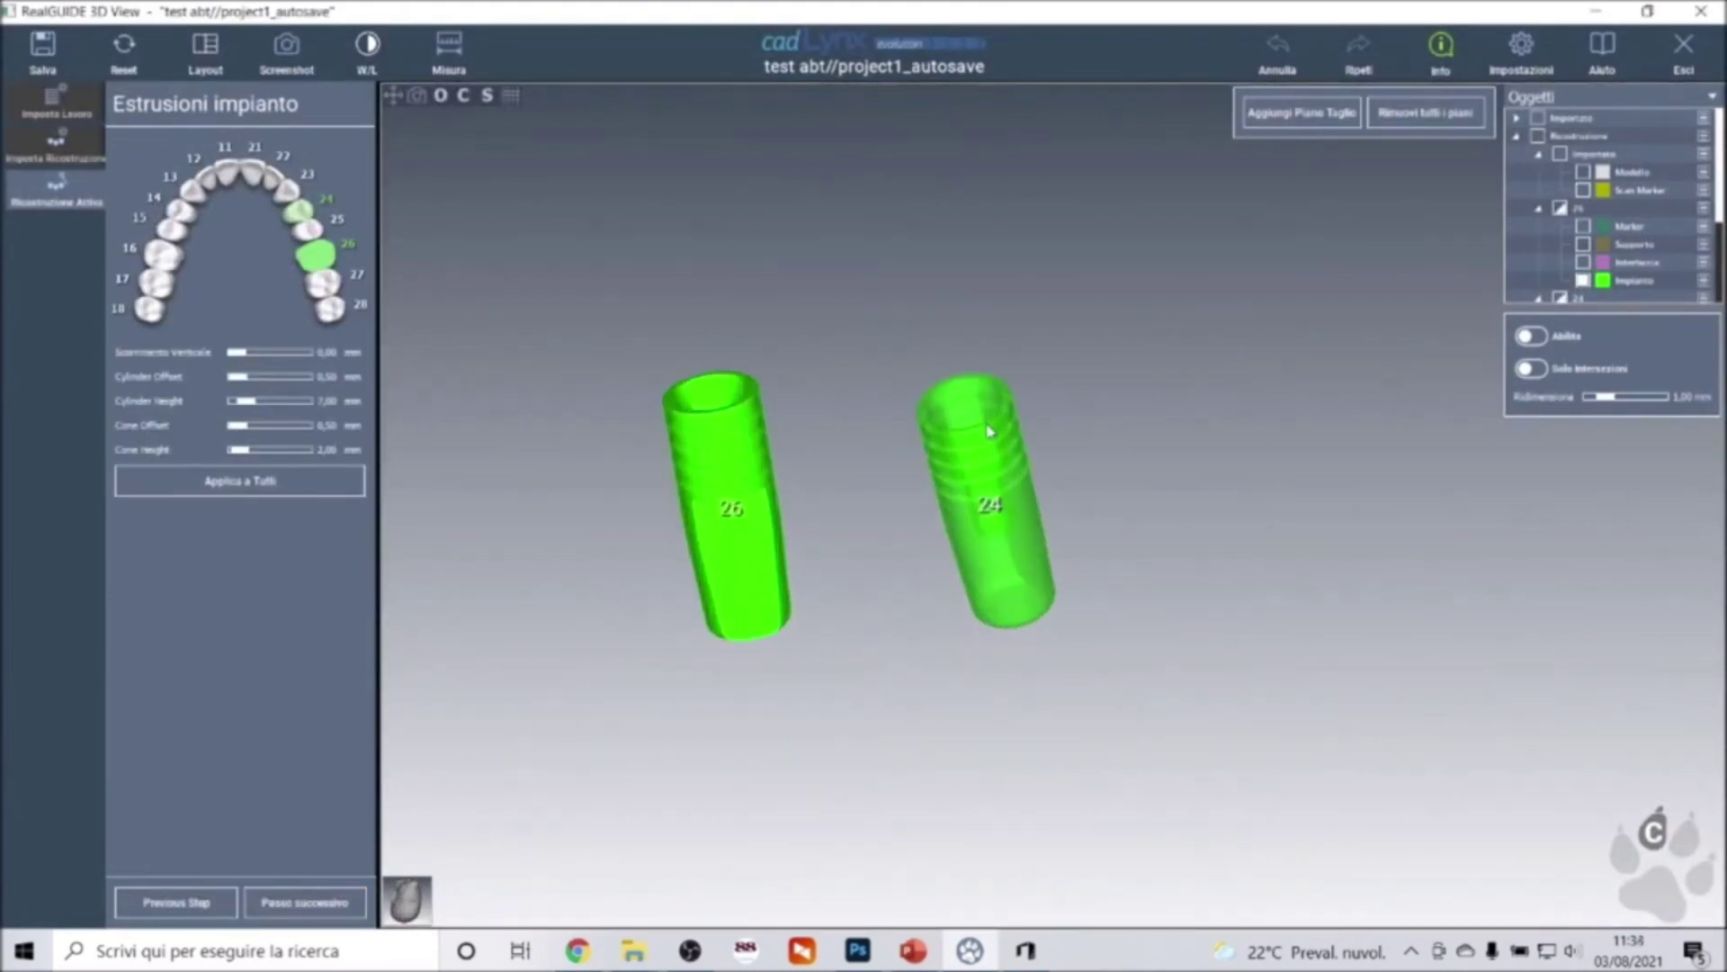
{"action": "left_click", "coordinate": [690, 422]}
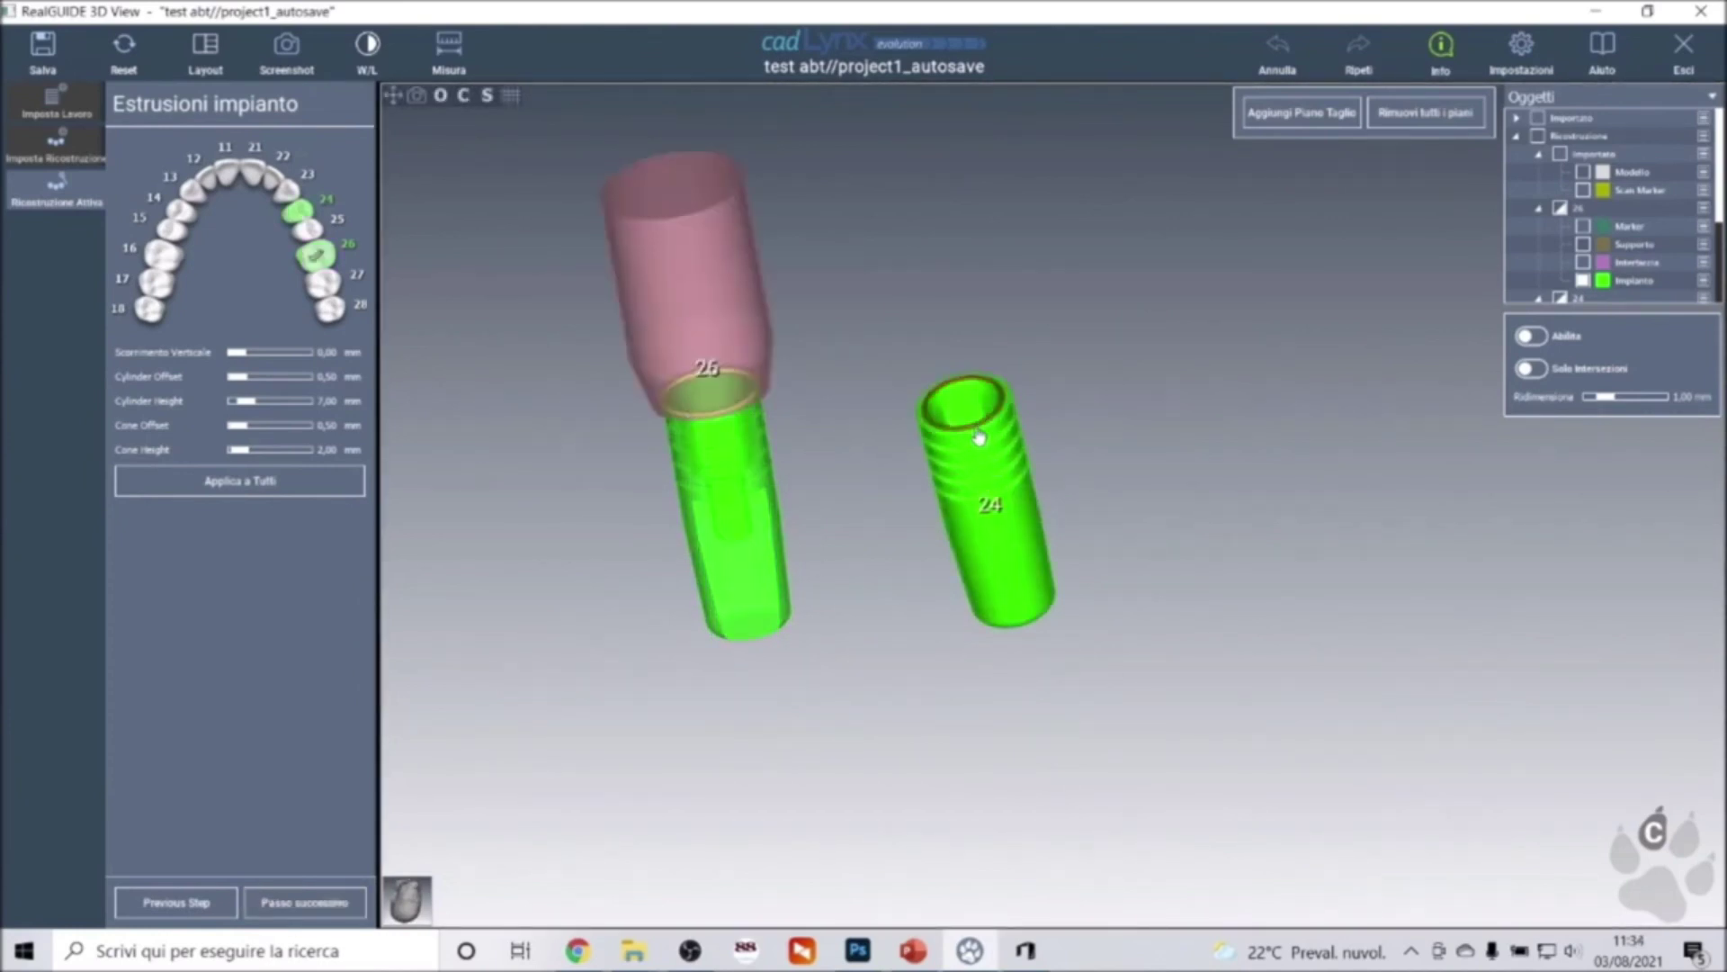
{"action": "left_click", "coordinate": [978, 437]}
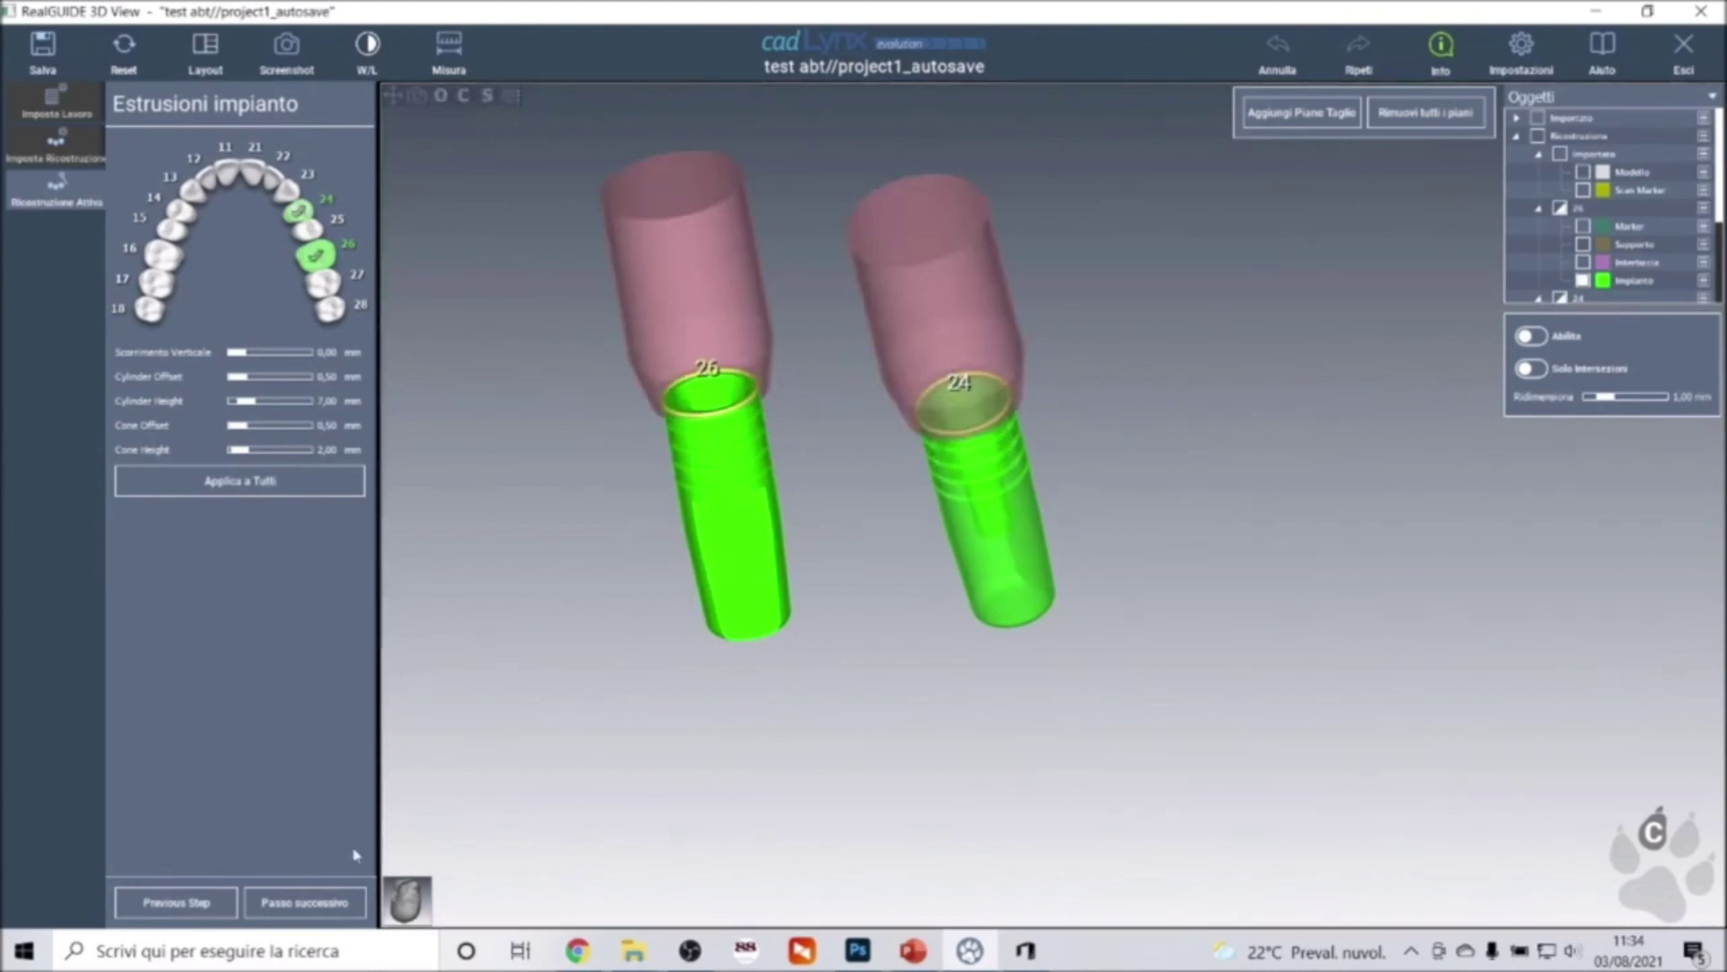
Place the implant analogs for 24 and 26 and advance to the gum seats step.
{"action": "left_click", "coordinate": [320, 907]}
{"action": "scroll", "coordinate": [938, 649], "scroll_direction": "down", "scroll_amount": 3}
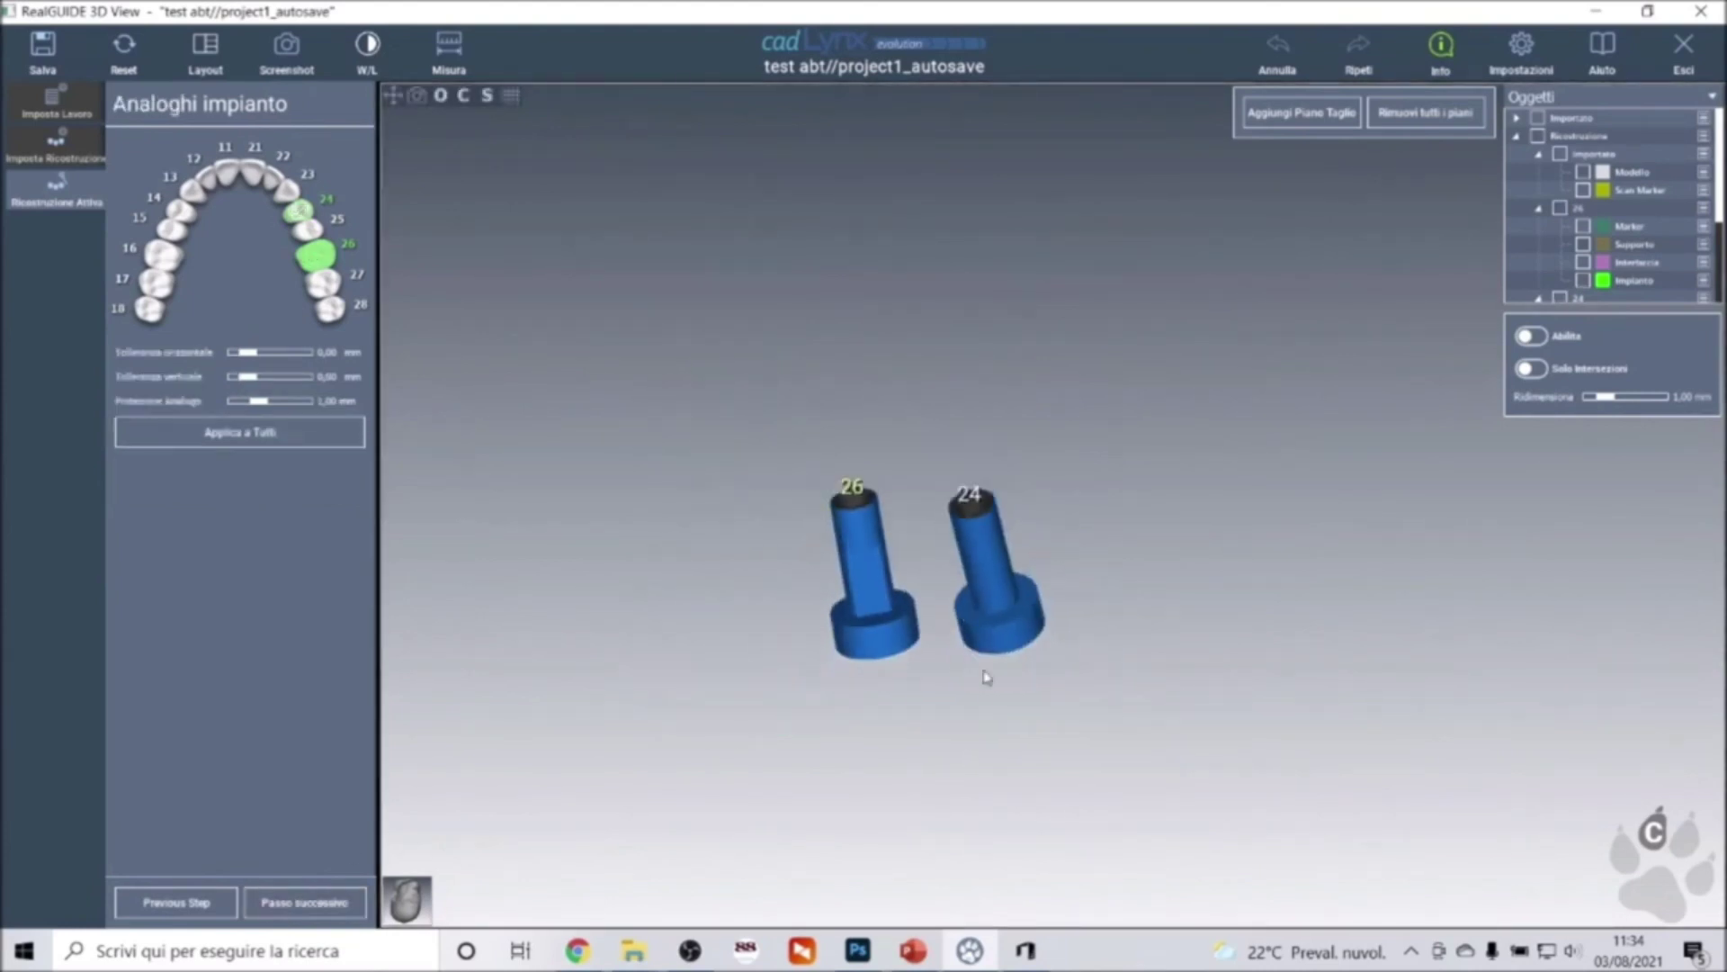
{"action": "mouse_move", "coordinate": [987, 682]}
{"action": "left_mouse_down"}
{"action": "mouse_move", "coordinate": [1079, 386]}
{"action": "mouse_move", "coordinate": [1114, 567]}
{"action": "mouse_move", "coordinate": [1035, 643]}
{"action": "left_mouse_up"}
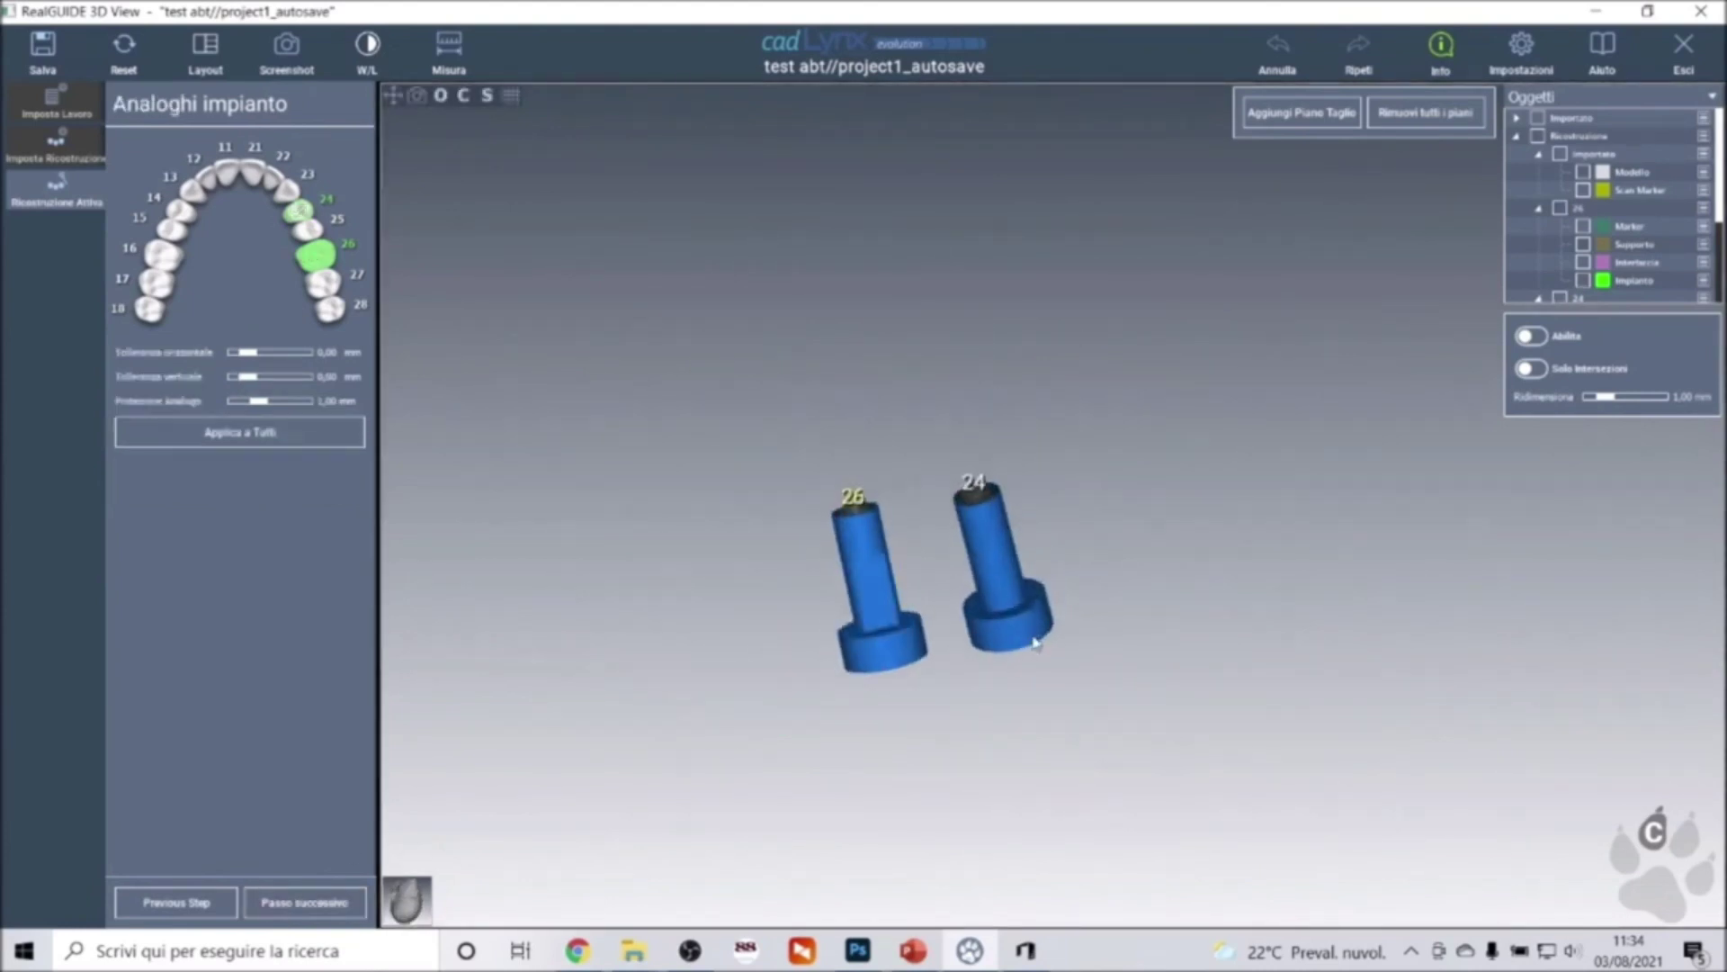
{"action": "left_click", "coordinate": [310, 910]}
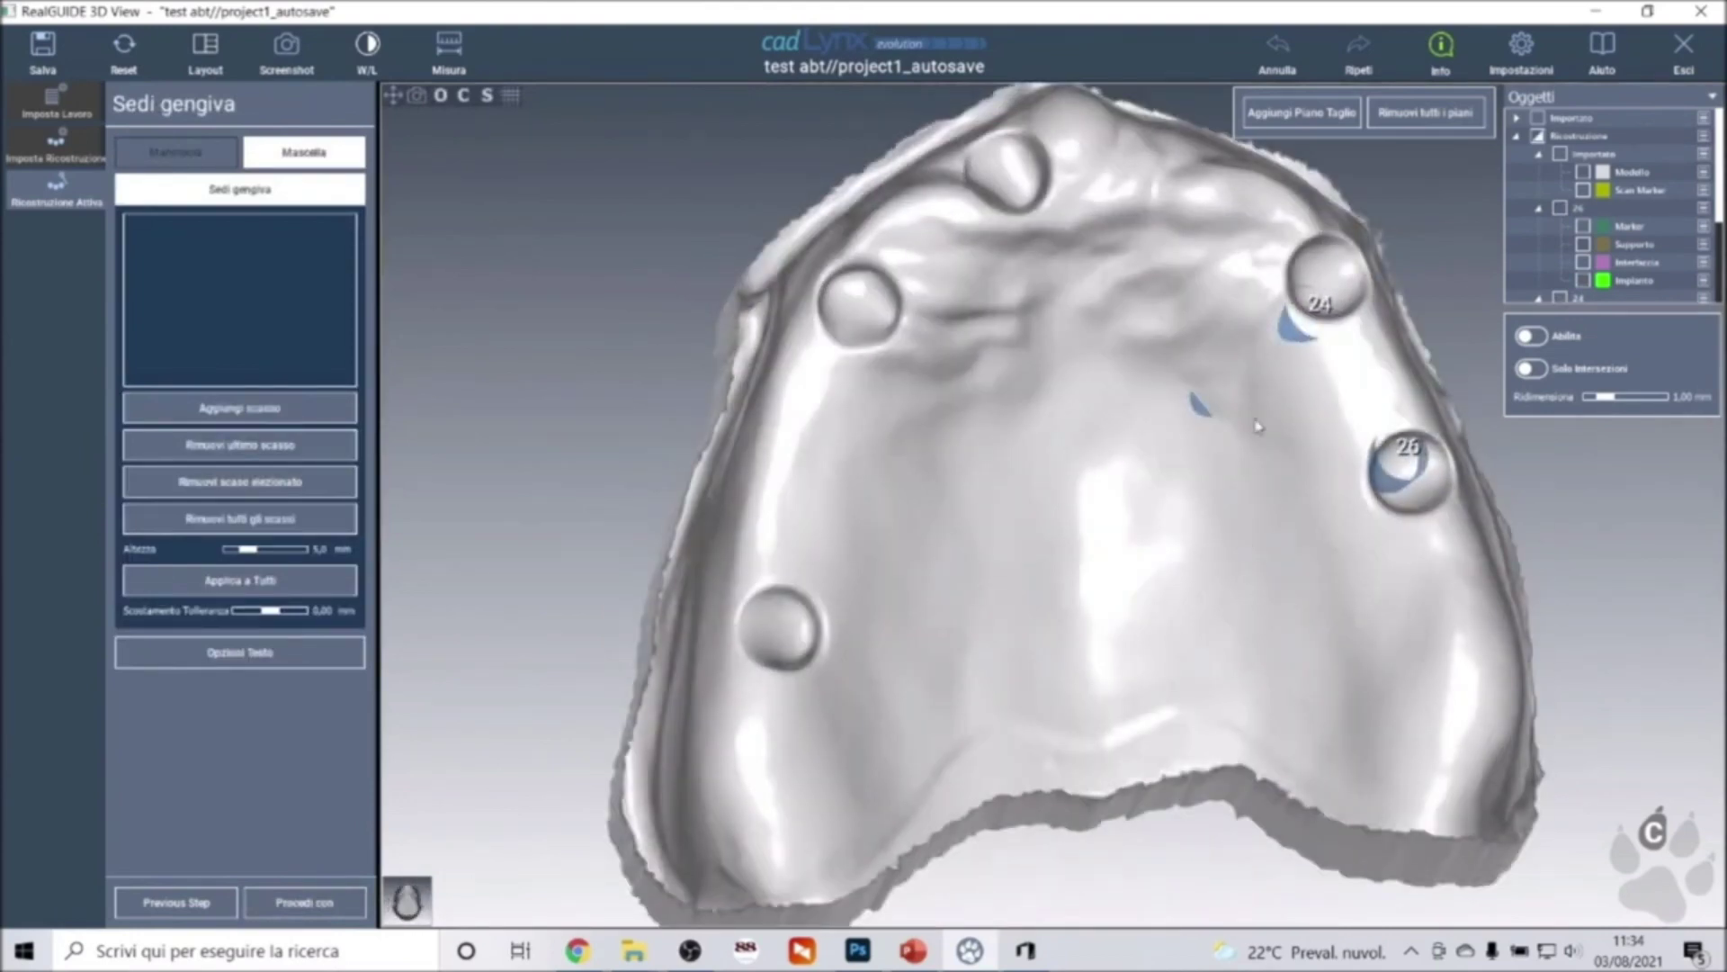